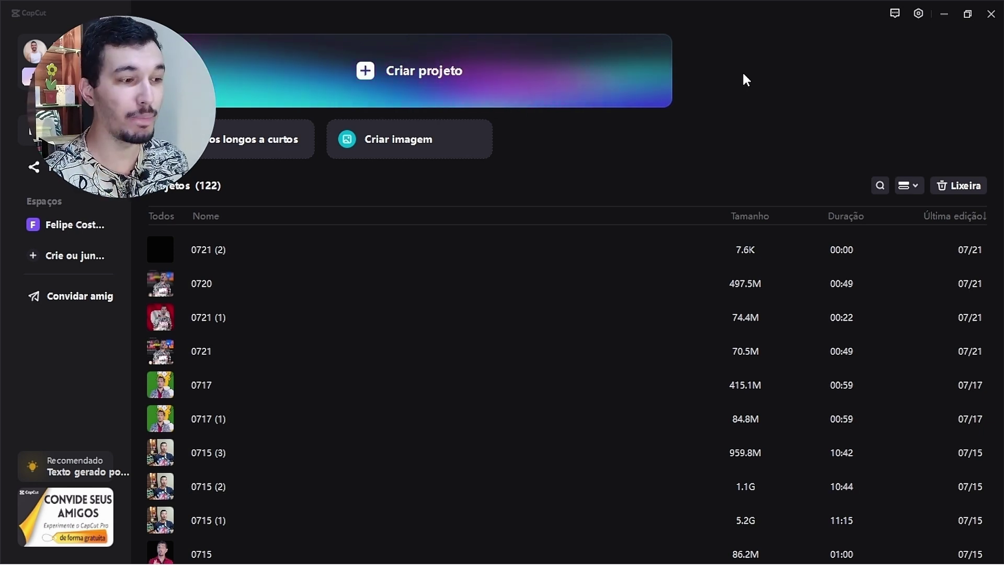
Create a new project and import vídeo exemplo.mp4, canal.png and the two social media clips from the Vídeos folder.
click(386, 77)
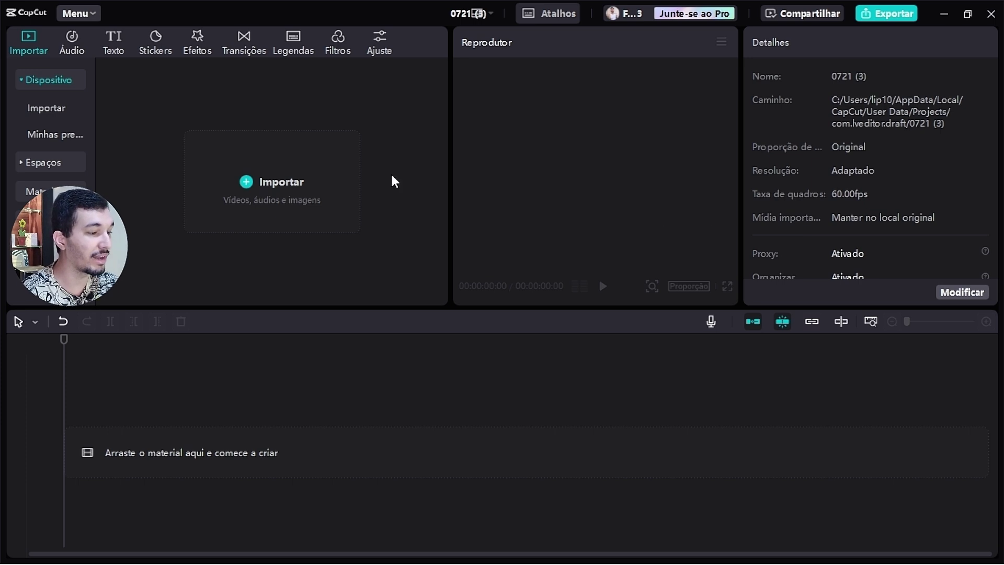
click(247, 182)
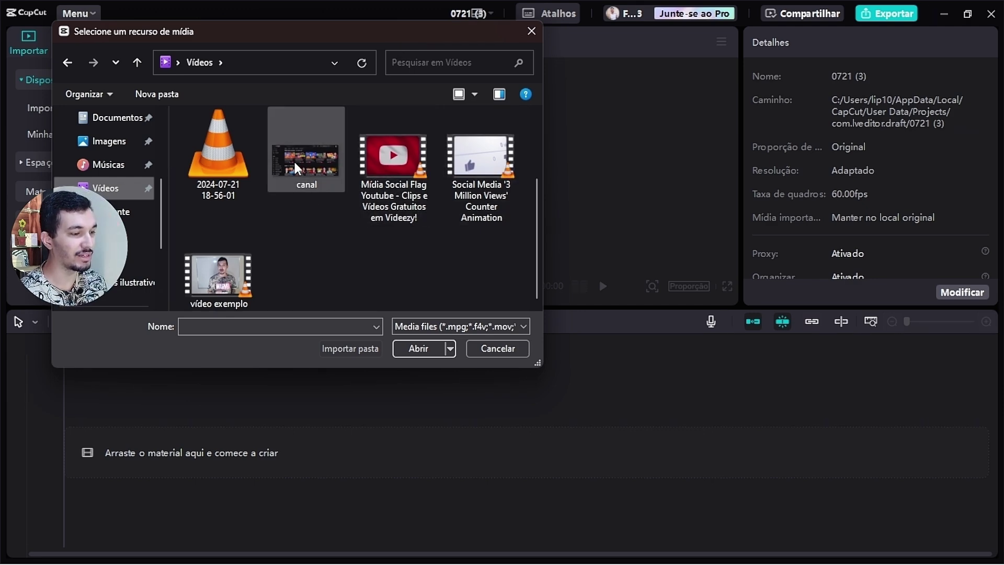
double_click(219, 273)
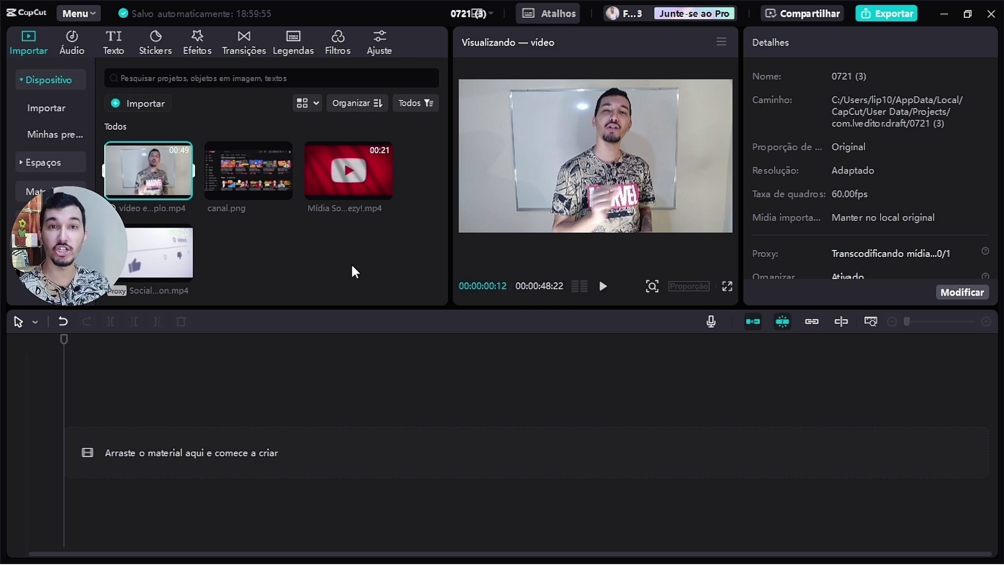
Place vídeo exemplo.mp4 at the start of the timeline and try automatic background removal on it.
drag(181, 188, 140, 445)
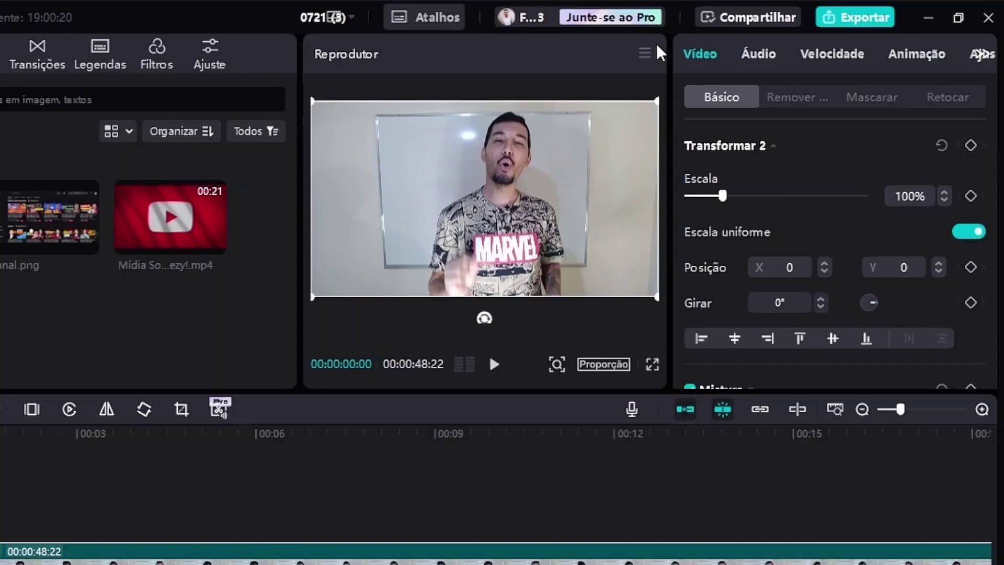
click(799, 106)
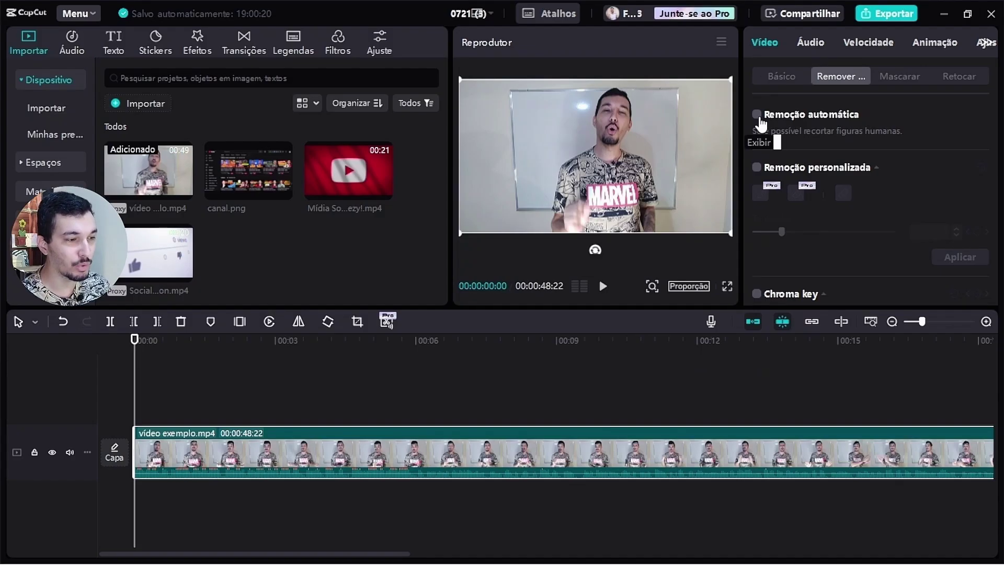
click(757, 115)
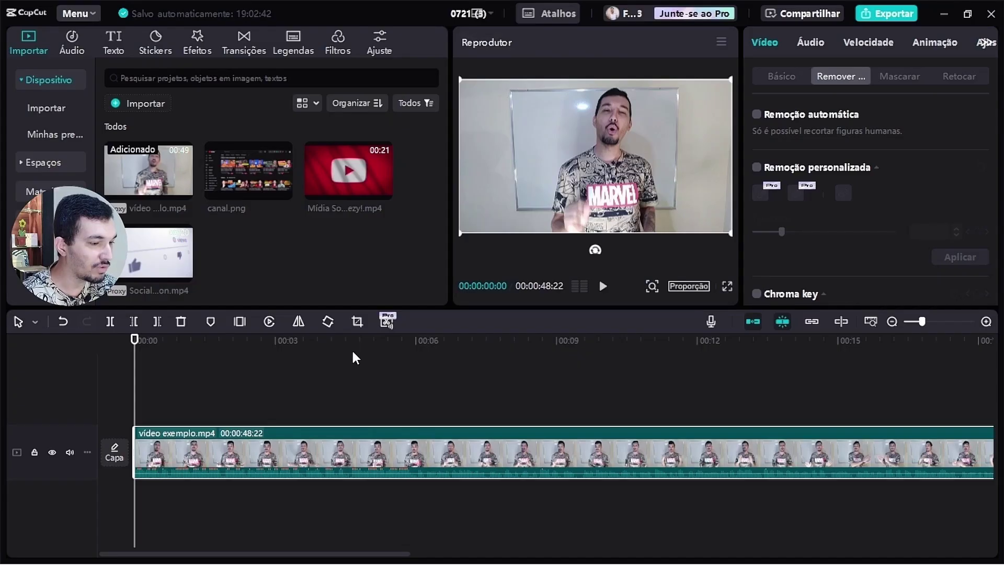
Split the vídeo exemplo.mp4 clip at 00:00:05:58 and at 00:00:13:17.
click(488, 384)
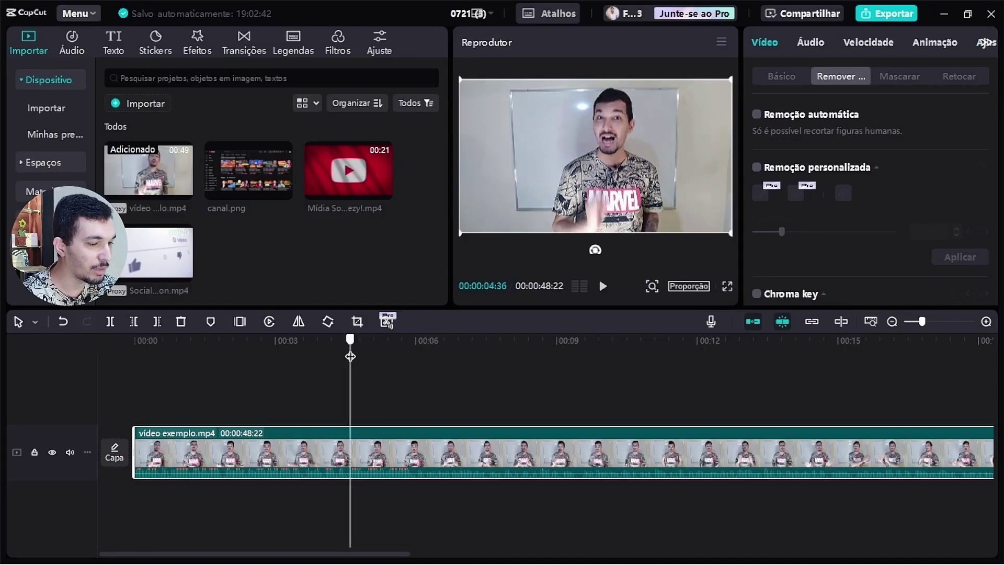
drag(351, 357, 414, 369)
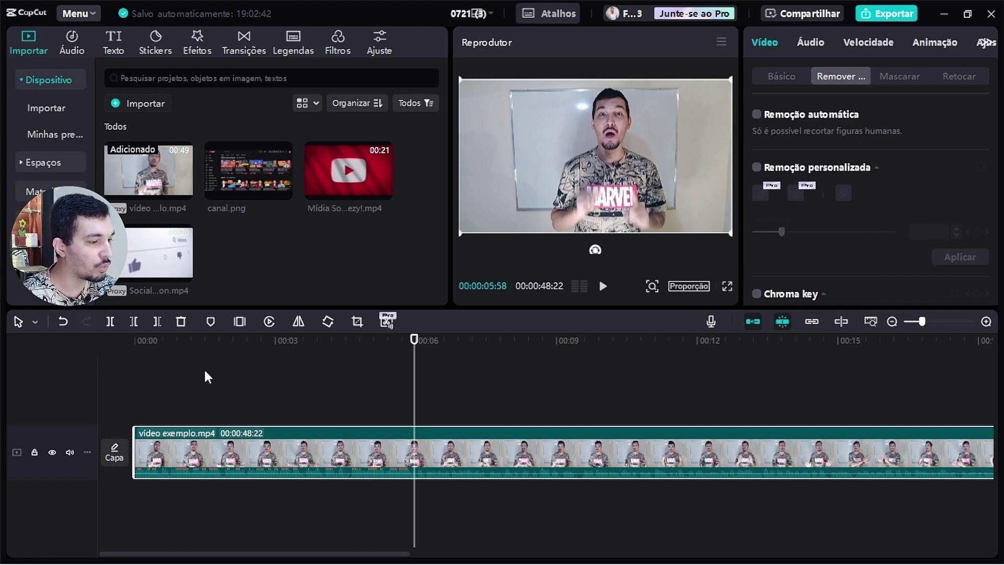
click(110, 323)
drag(416, 366, 758, 371)
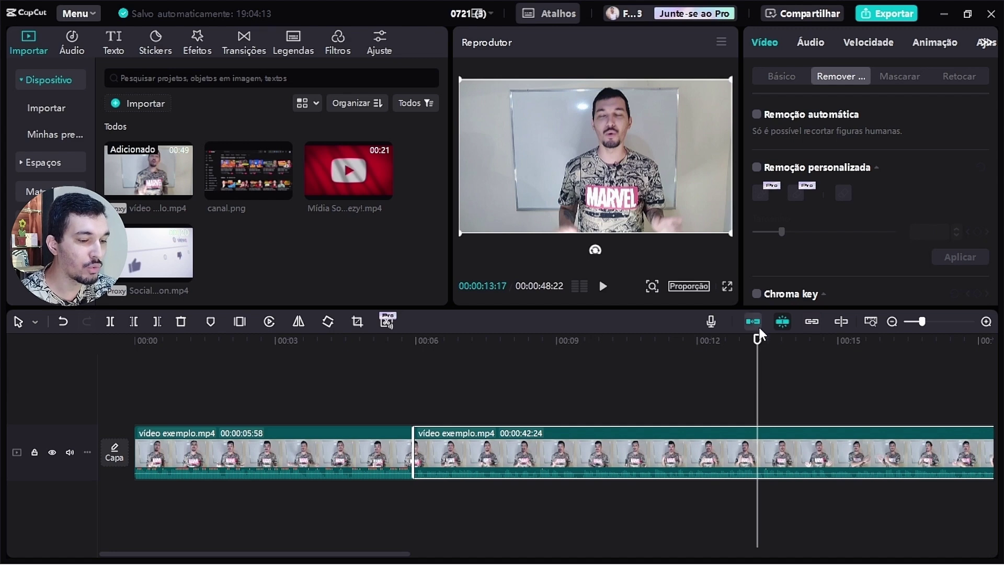
click(110, 323)
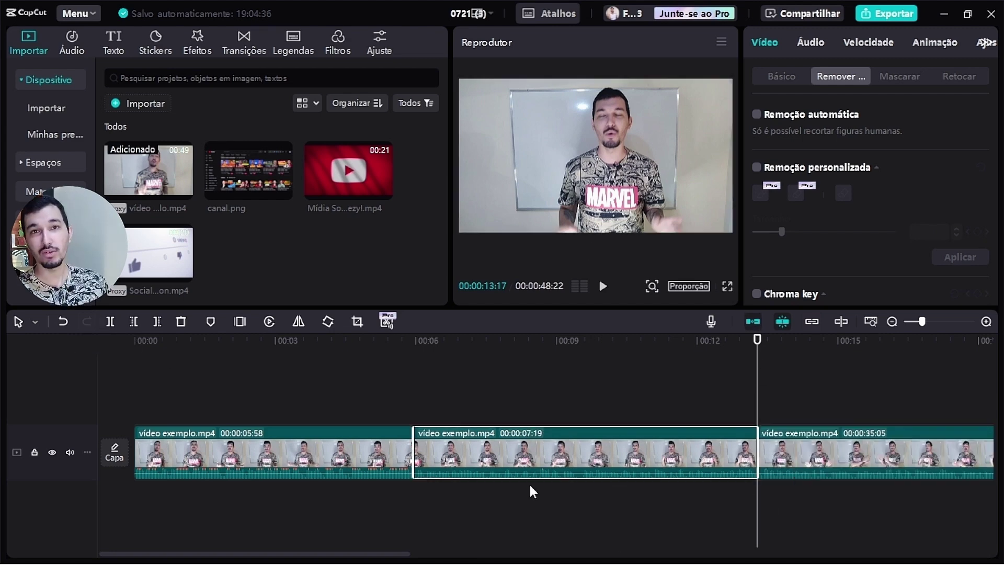
Apply automatic background removal to the middle segment of the split video.
click(379, 455)
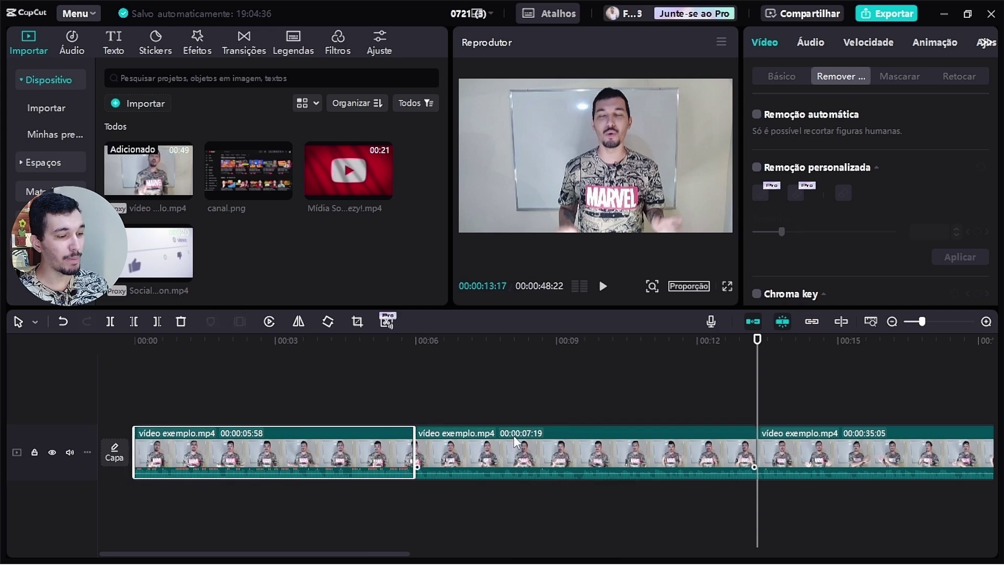
click(517, 439)
click(832, 435)
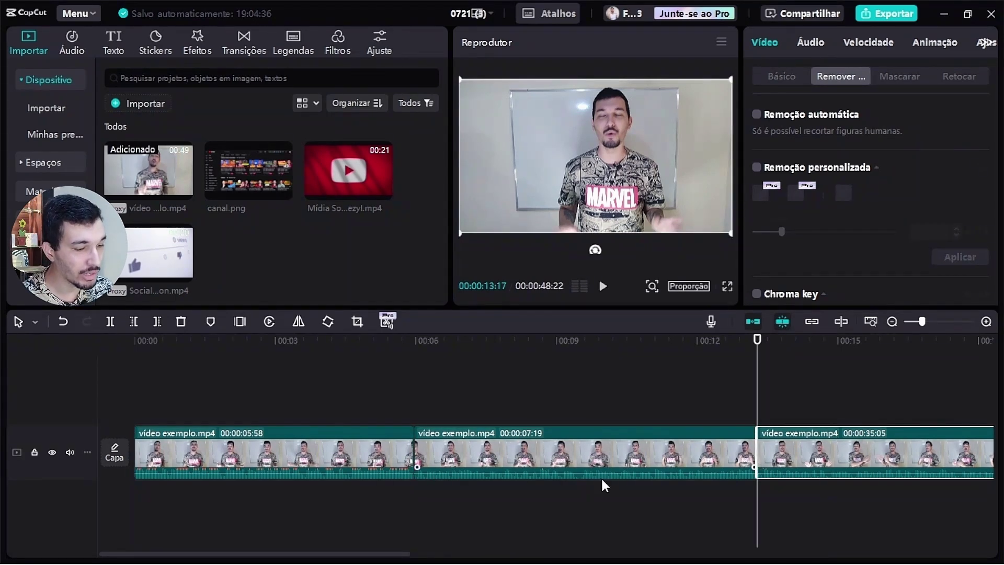
click(630, 453)
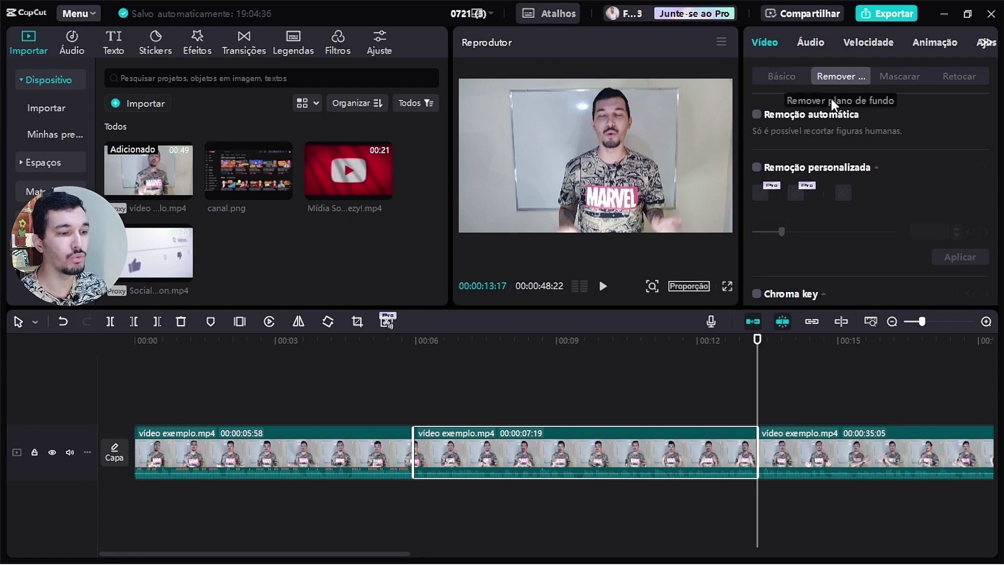
click(756, 114)
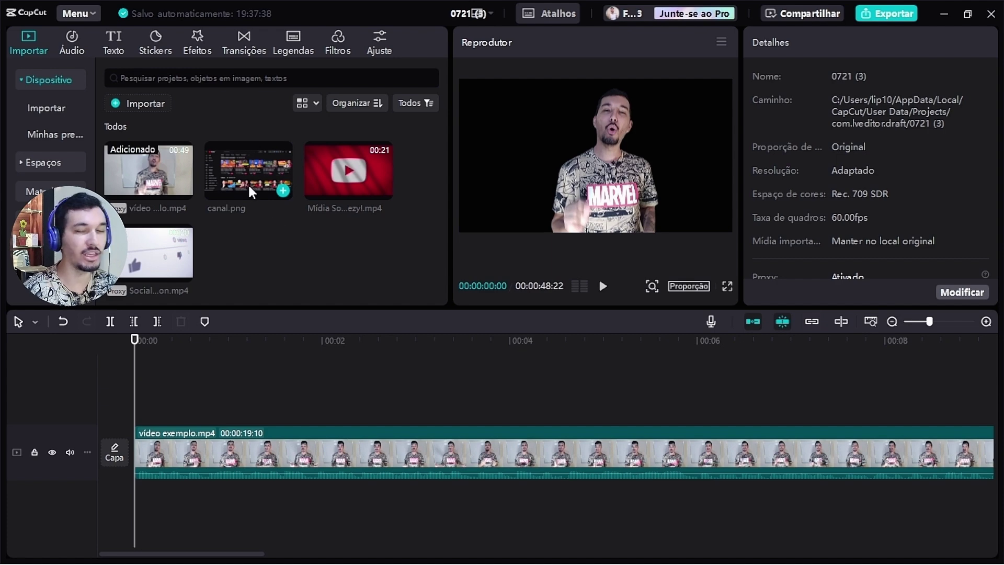
Add canal.png at the start of the timeline and move the first video segment to the track above it.
drag(235, 173, 138, 408)
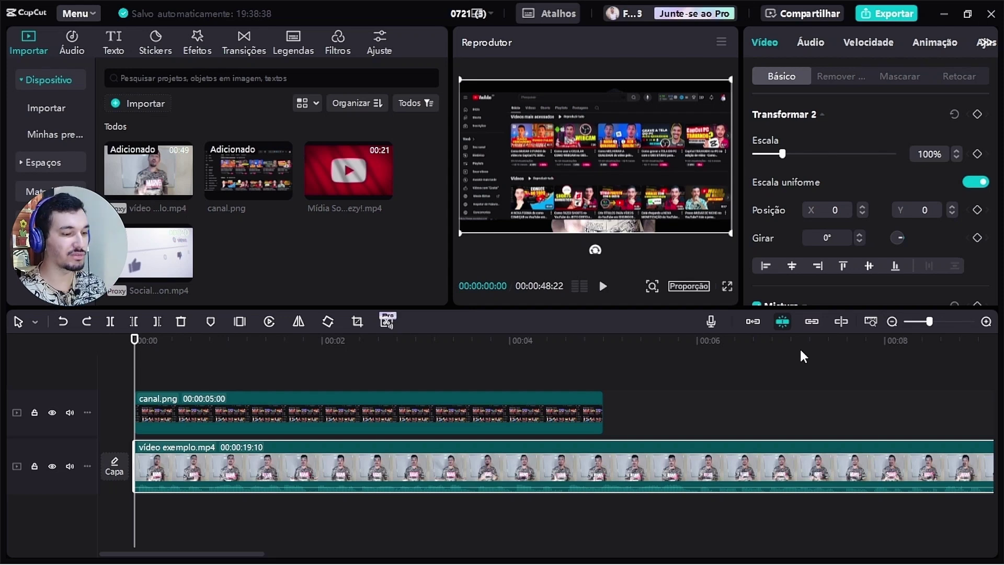
drag(427, 476, 428, 380)
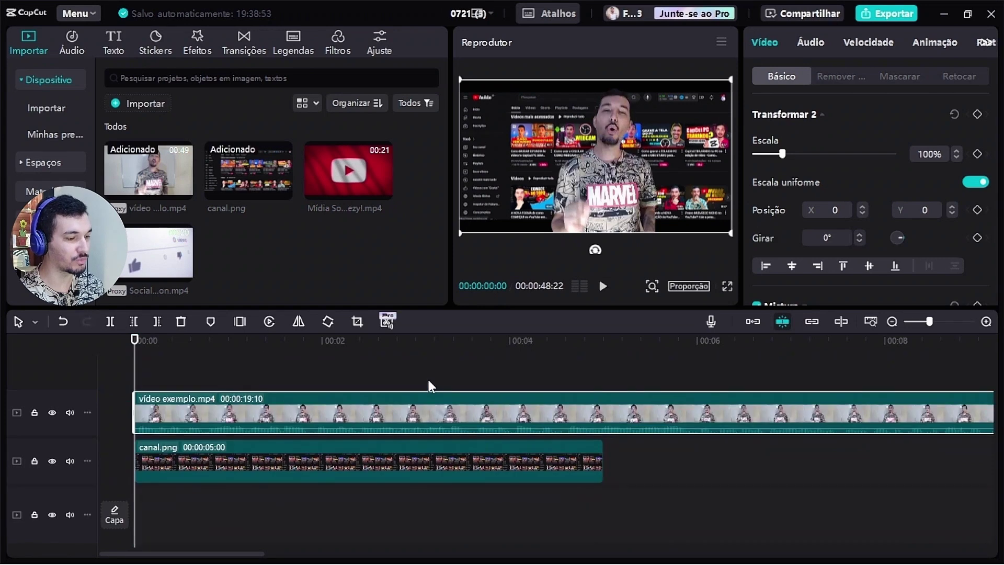
Extend the canal.png clip to 00:00:19:10 so it ends with the first video segment.
scroll(597, 339, down, 3)
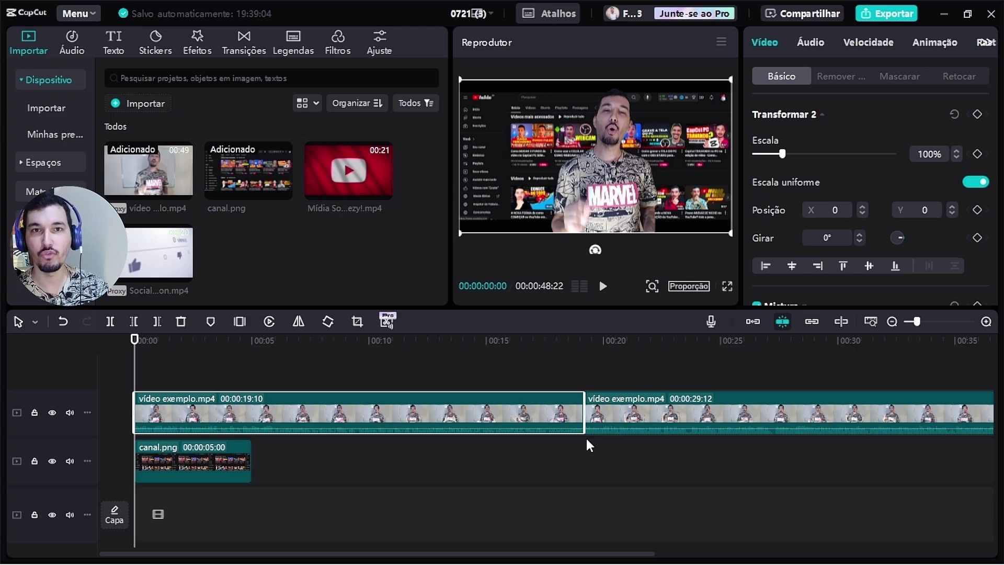
click(218, 463)
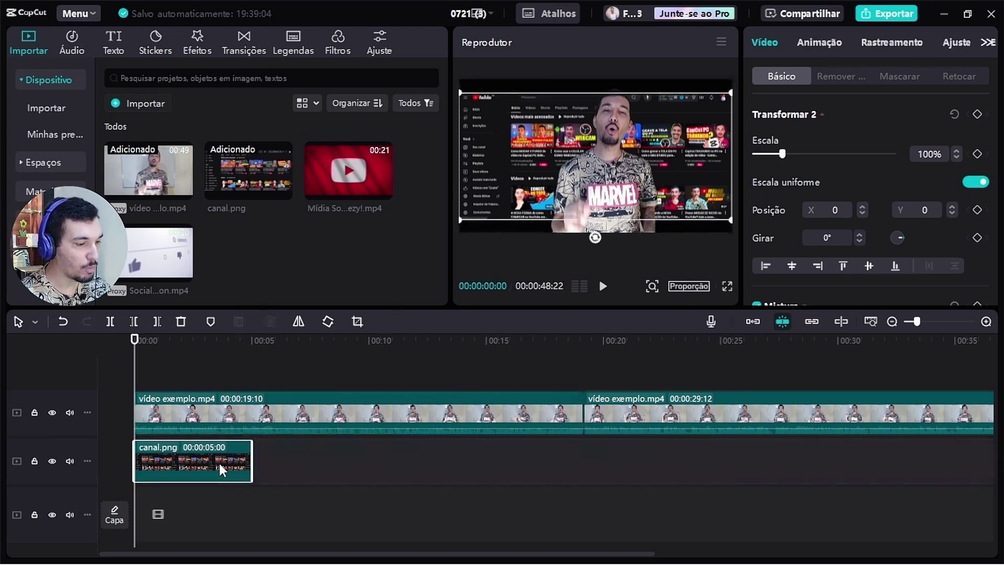
drag(255, 458, 580, 470)
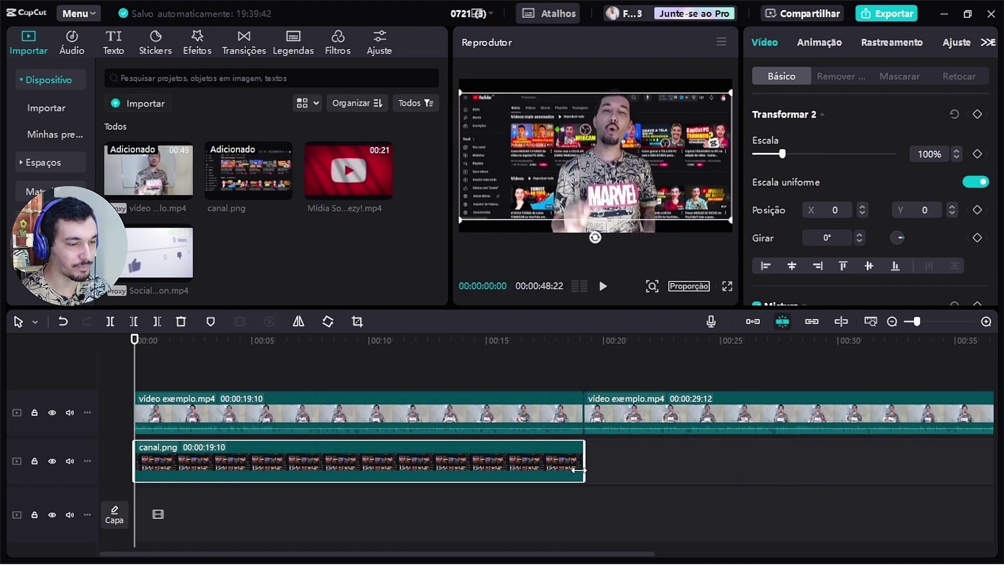
Scale the canal.png background to 197% so it fills the frame behind the presenter.
click(234, 375)
click(384, 454)
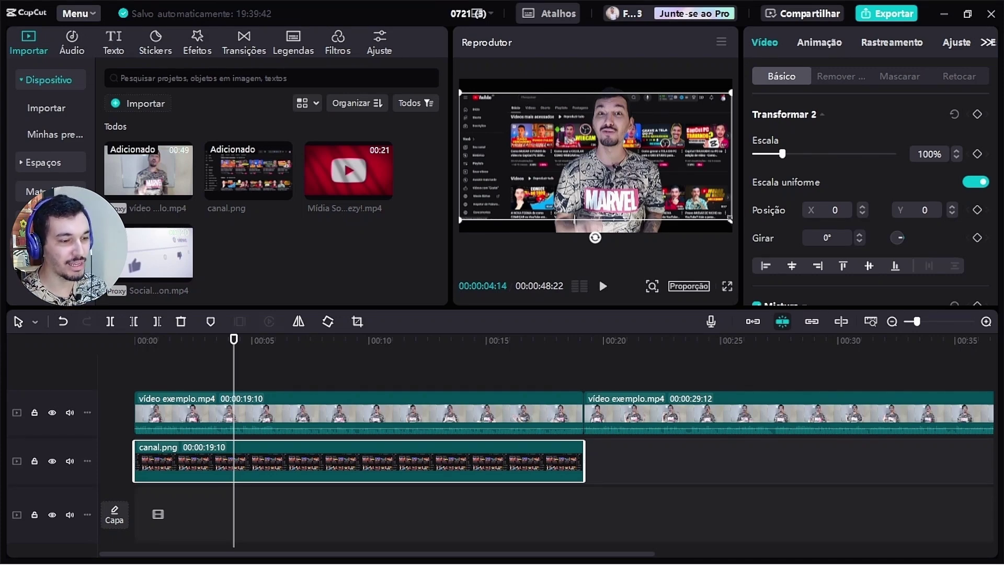
drag(730, 219, 782, 255)
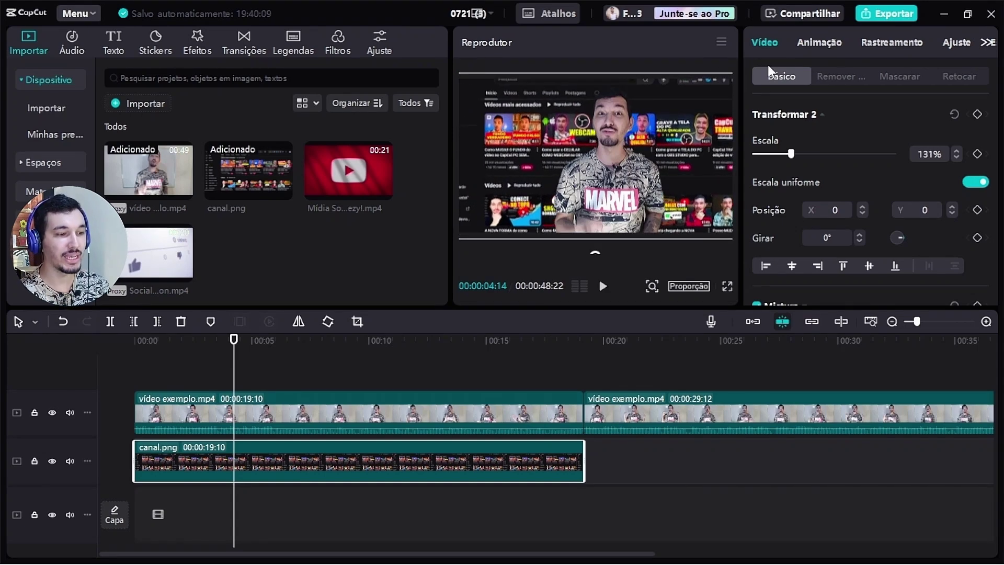
mouse_move(789, 156)
mouse_down()
mouse_move(822, 153)
mouse_move(792, 161)
mouse_up()
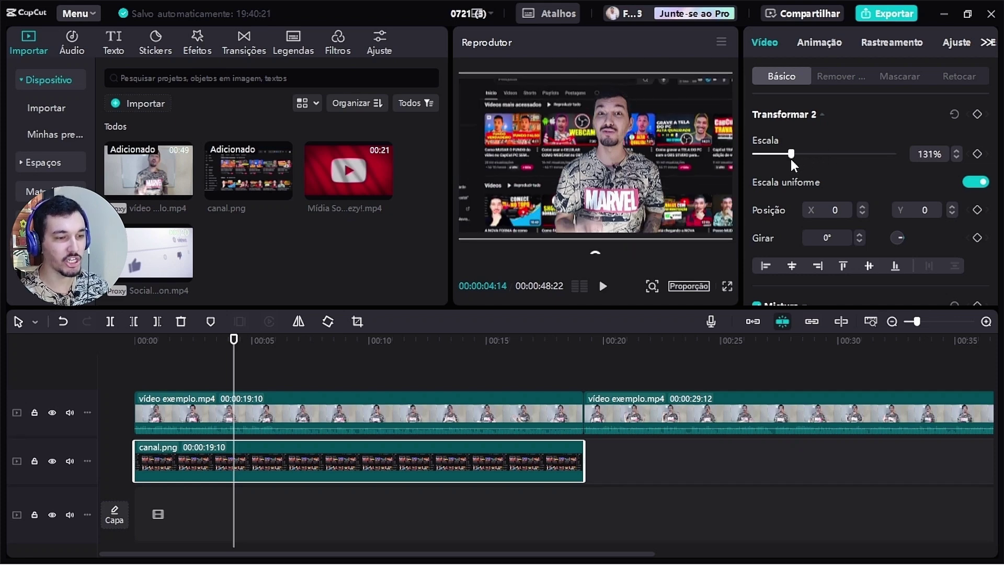
double_click(919, 155)
text(197)
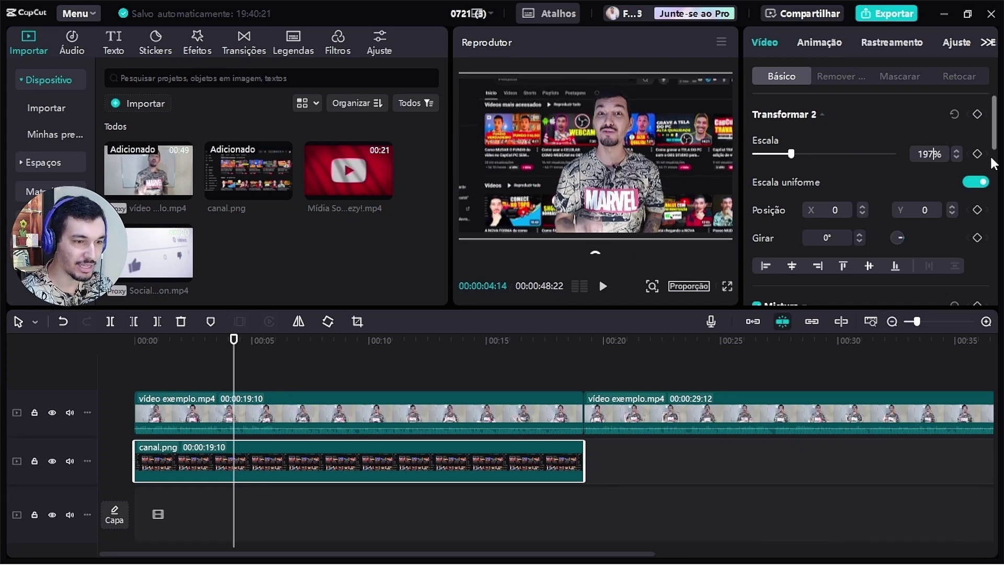
key(Return)
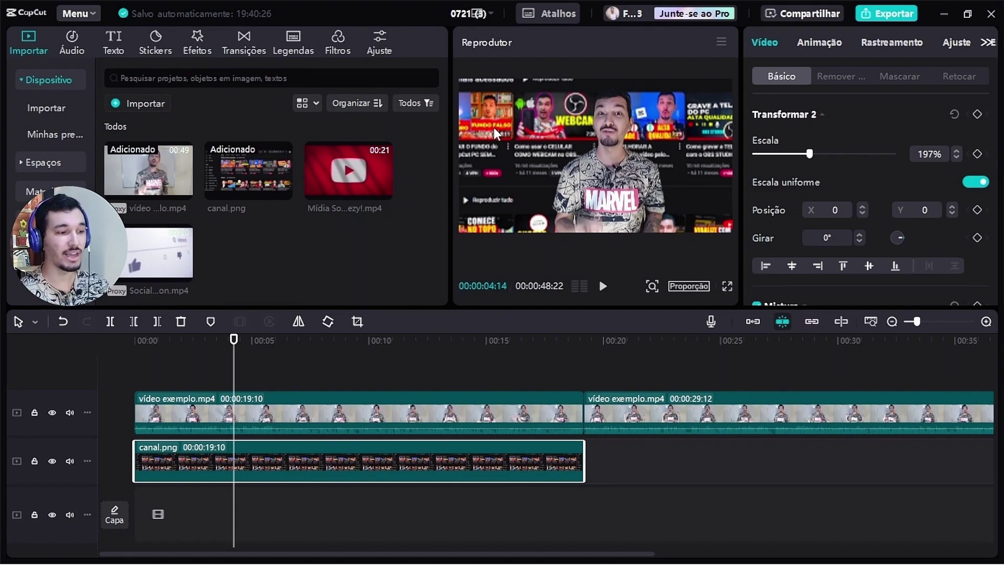
key(space)
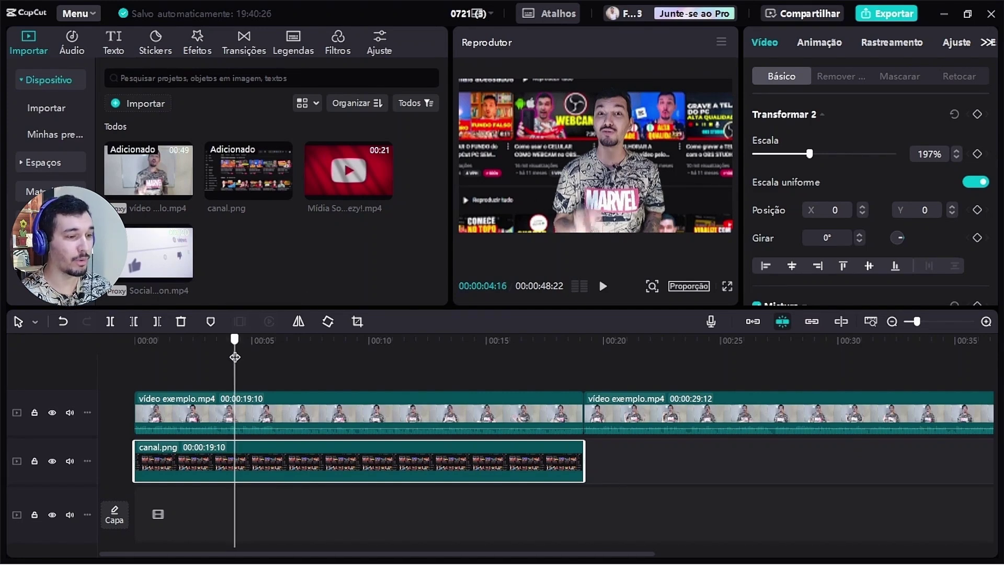
Apply the Desfocar effect to the canal.png clip and set its blur amount to 35.
click(318, 381)
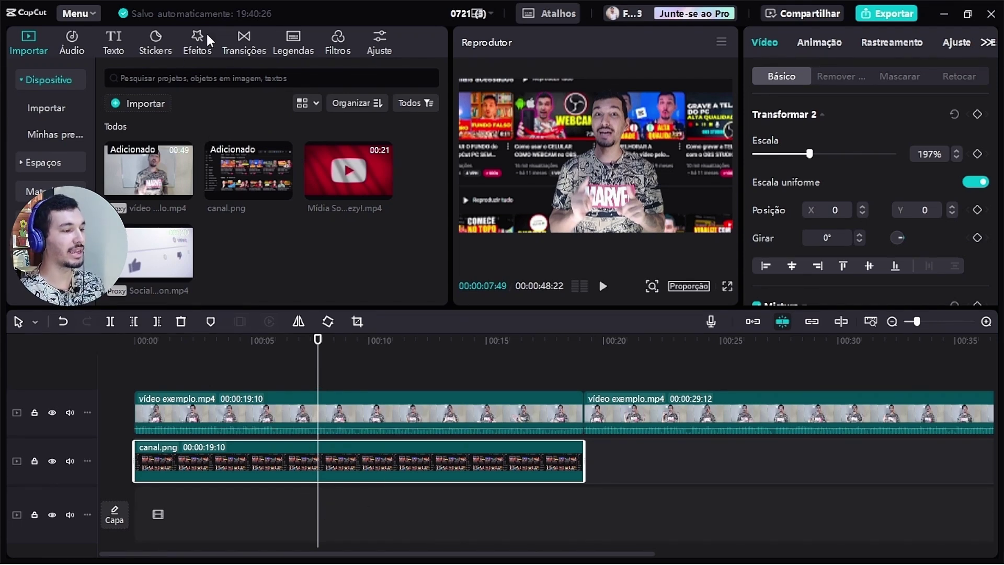
click(194, 44)
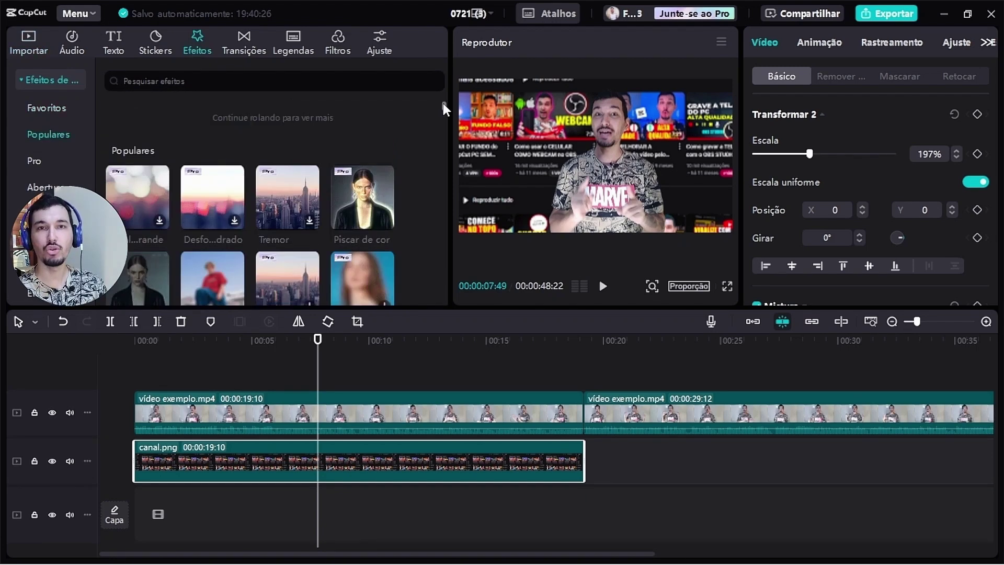
scroll(443, 102, down, 2)
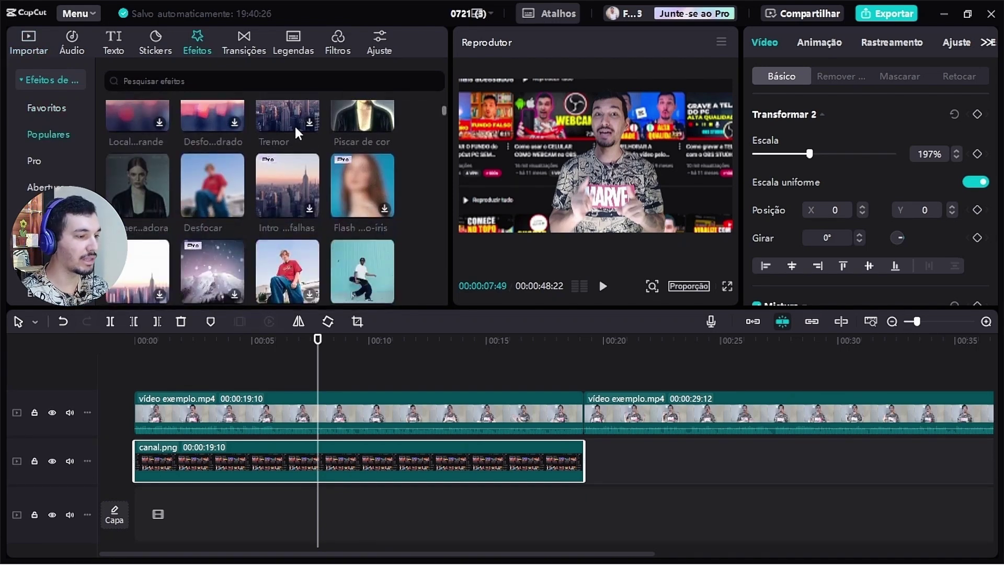
drag(201, 178, 240, 451)
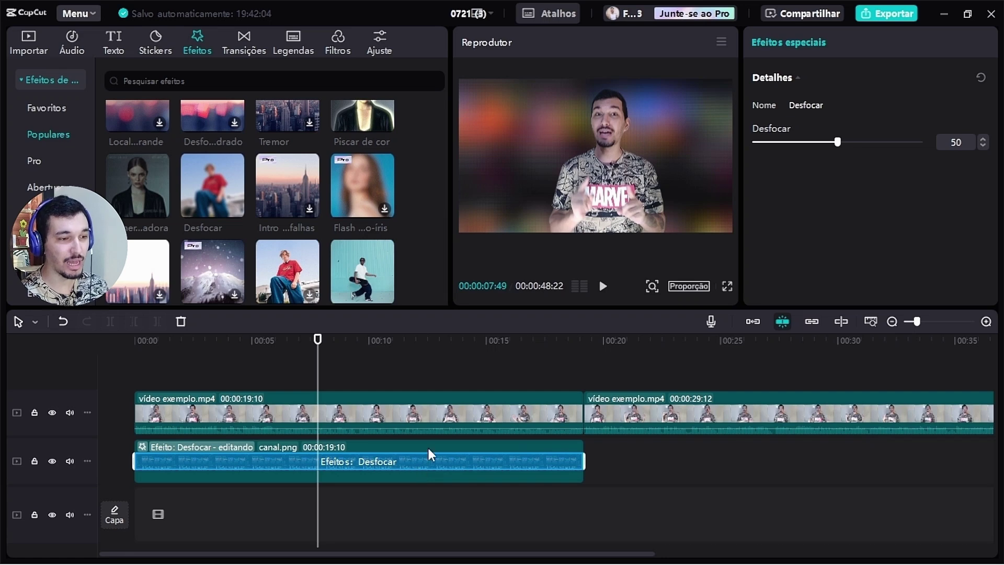
click(952, 148)
text(3)
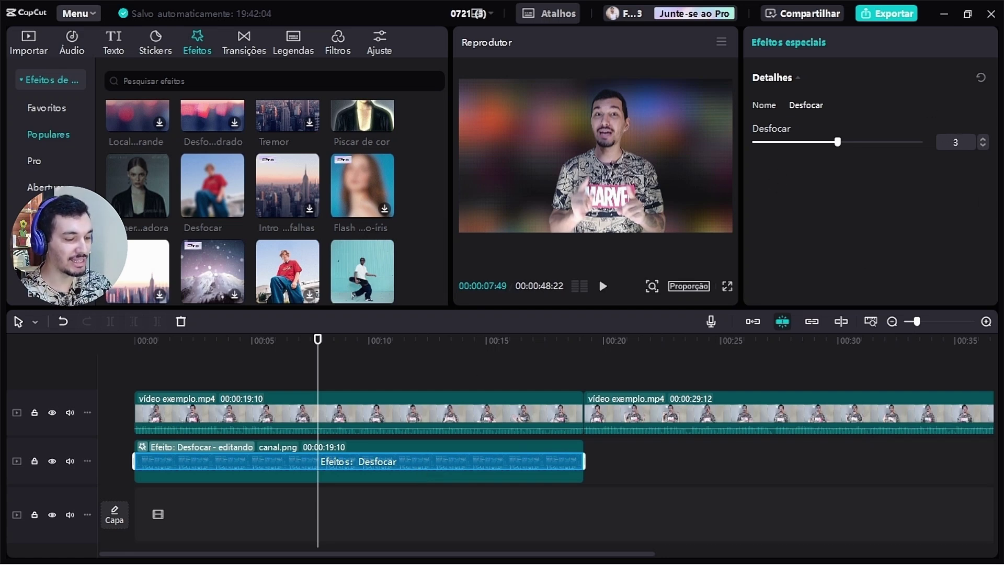
key(Return)
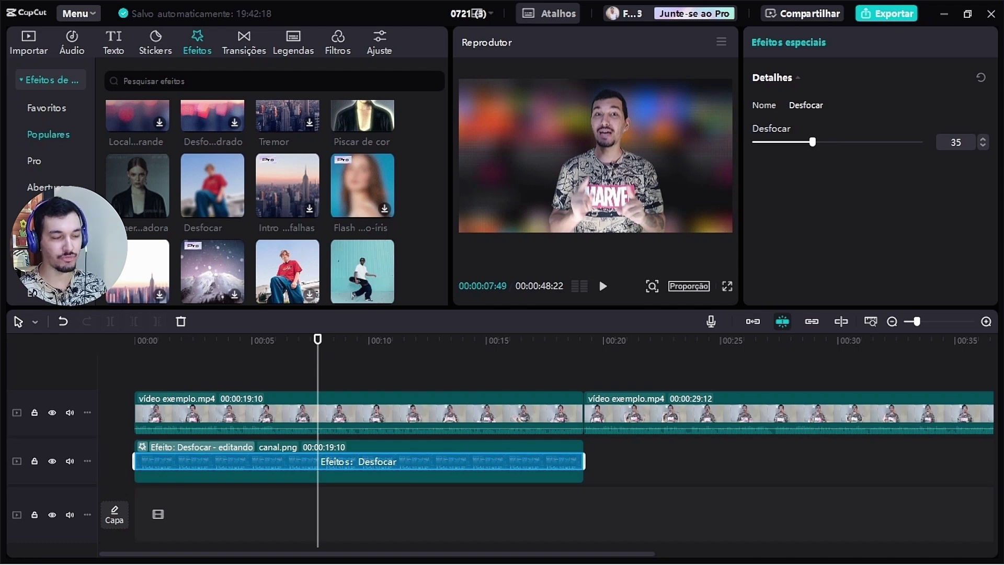
Split the canal.png clip at 00:00:13:11 and add a position keyframe at the start of its second part.
click(444, 473)
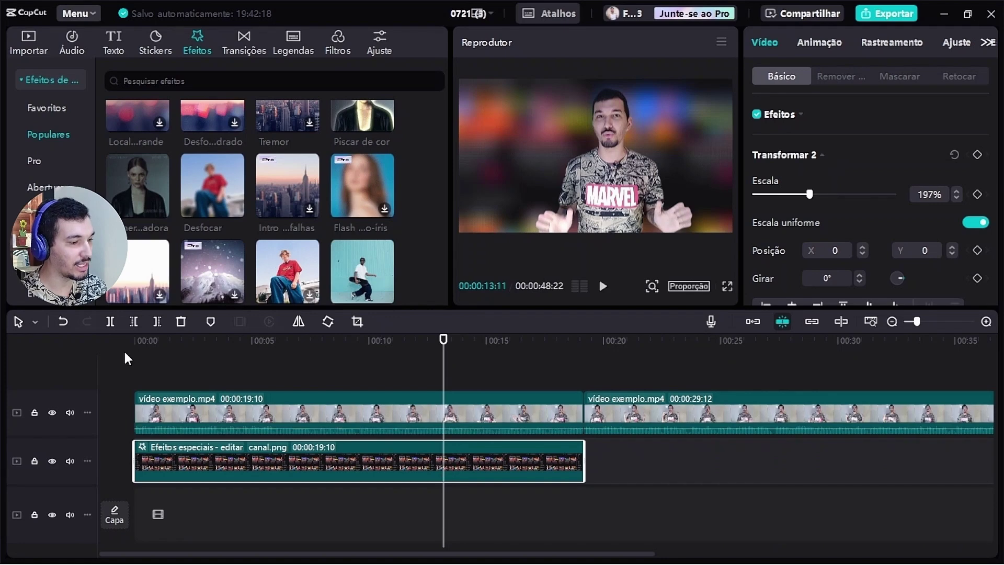
click(109, 321)
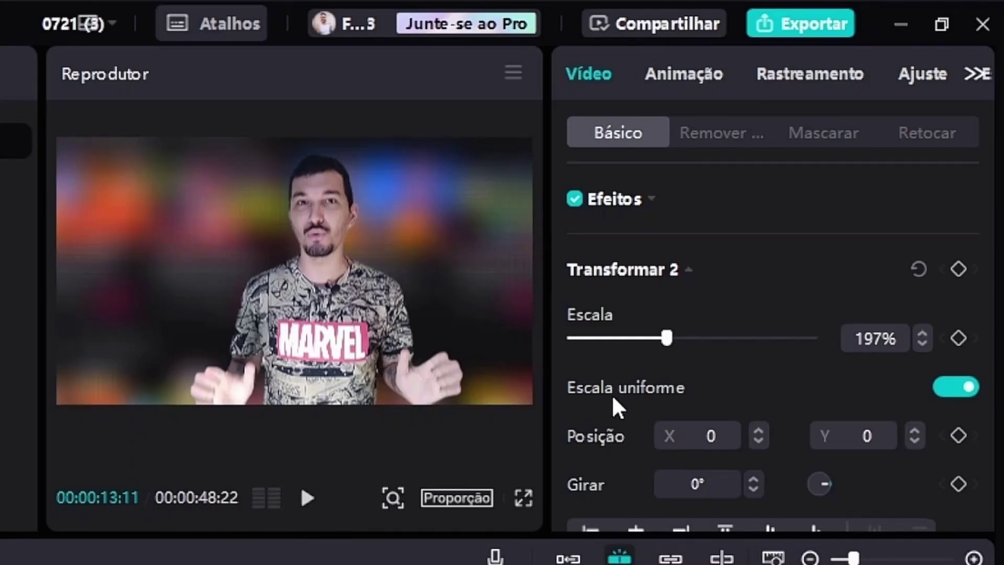
click(960, 437)
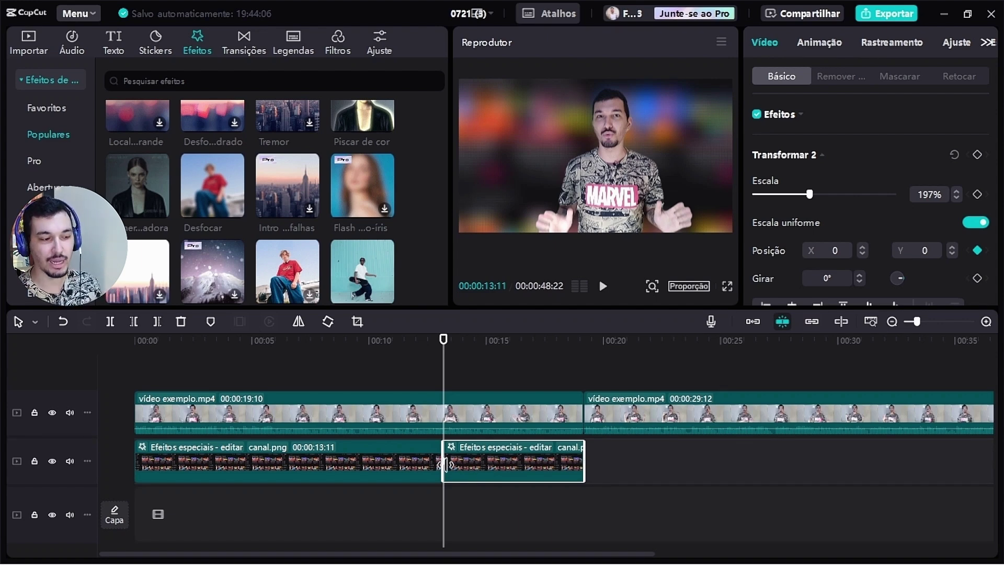
scroll(446, 464, up, 2)
key(space)
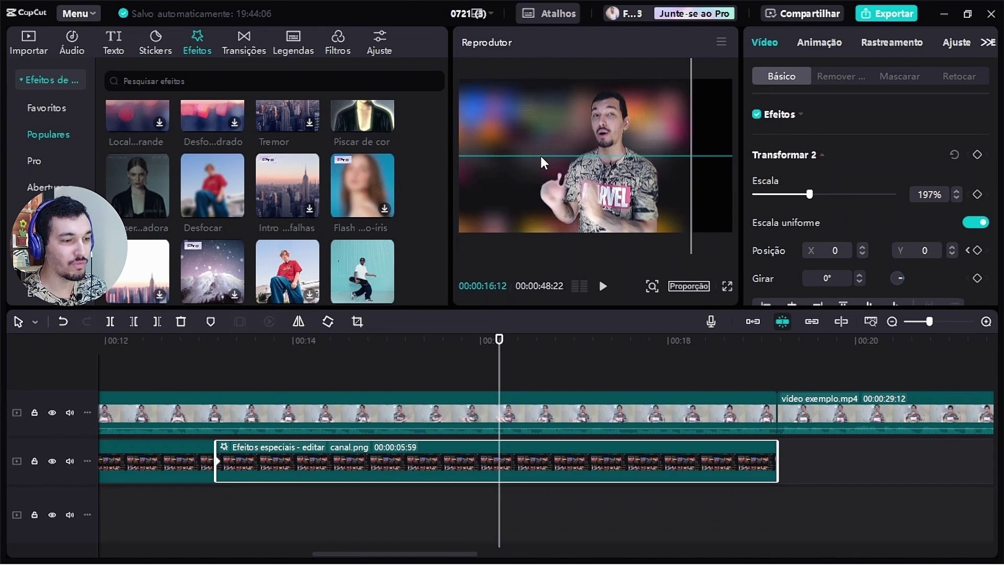
Shift the second canal.png clip to position X -1862 at 00:00:16:12 and move that position keyframe to the clip's end.
drag(533, 154, 532, 154)
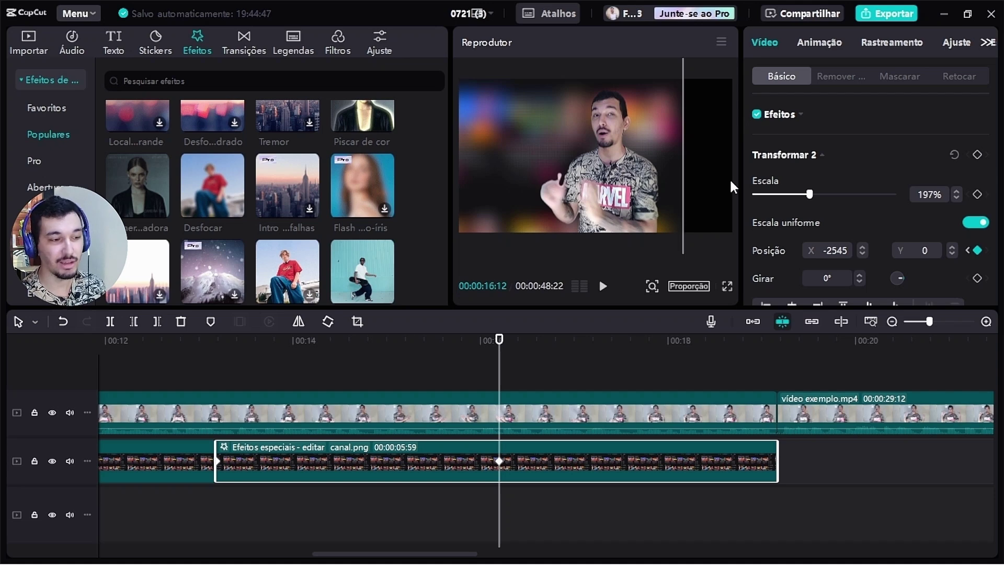
drag(517, 164, 565, 164)
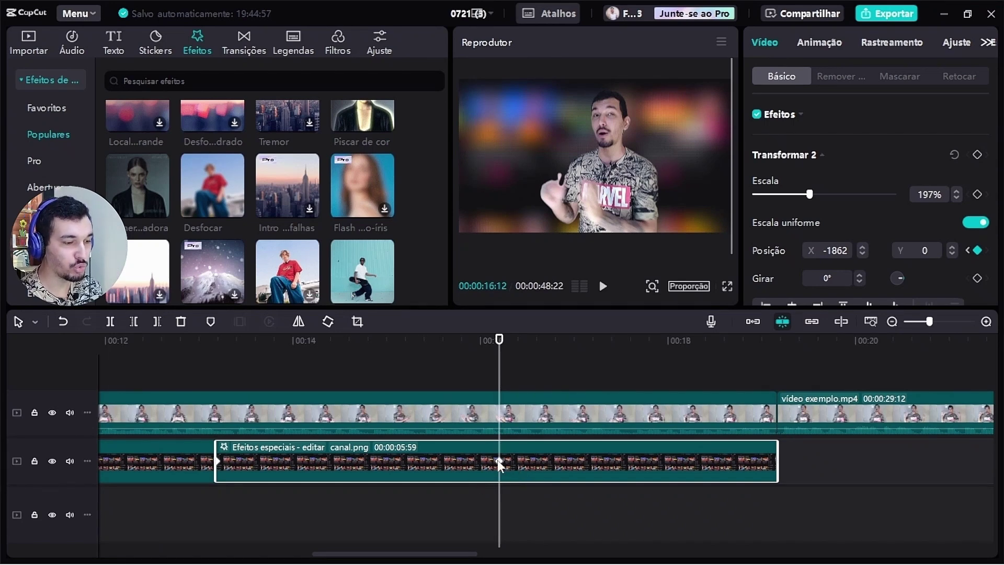
drag(501, 462, 786, 462)
click(217, 362)
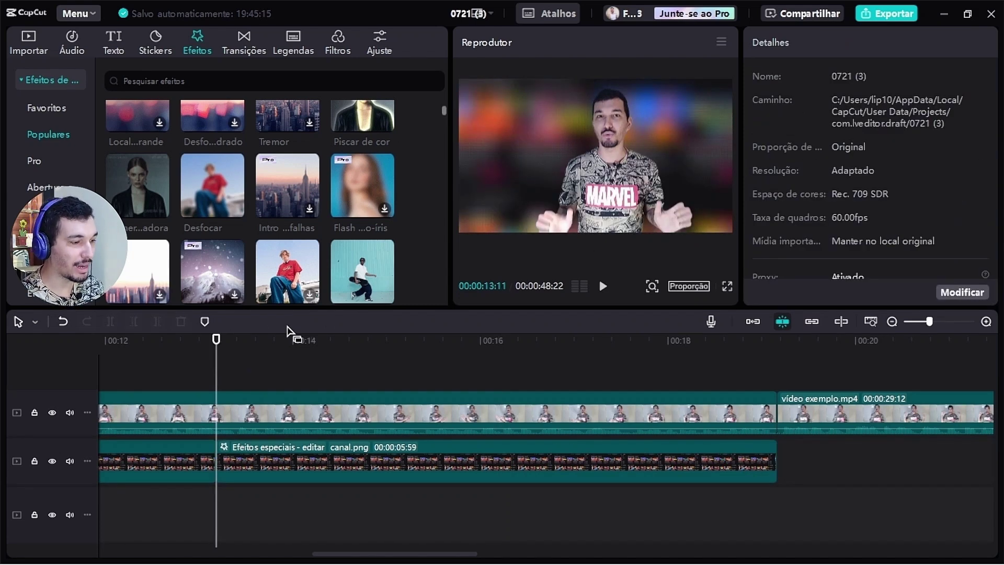
Split the second vídeo exemplo.mp4 segment at 00:00:20:39.
drag(215, 345, 610, 357)
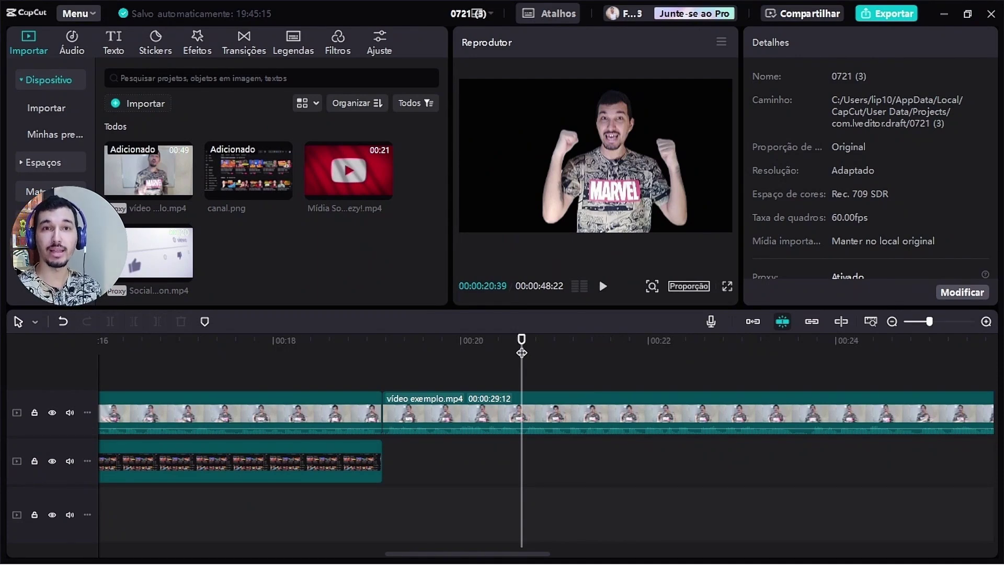
click(529, 426)
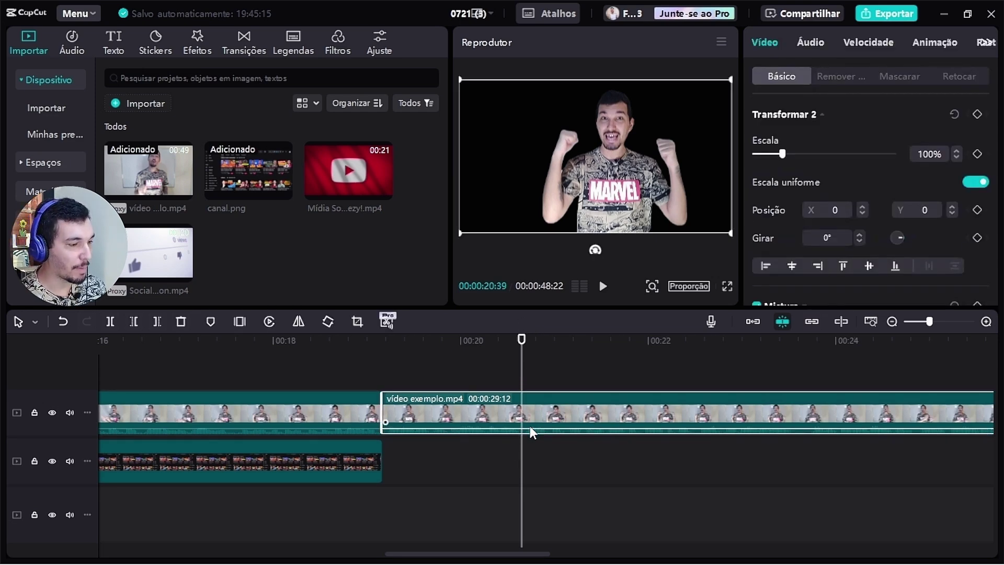
click(110, 321)
Place the Mídia Social Flag Youtube clip below the presenter from 00:00:20:39 and extend the canal.png clip to meet it.
drag(331, 170, 525, 463)
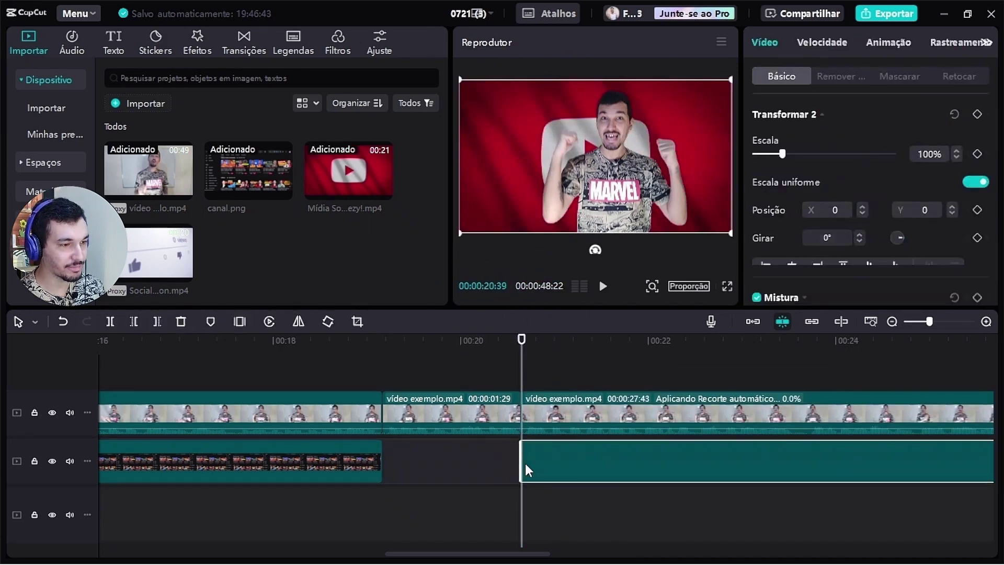
click(343, 460)
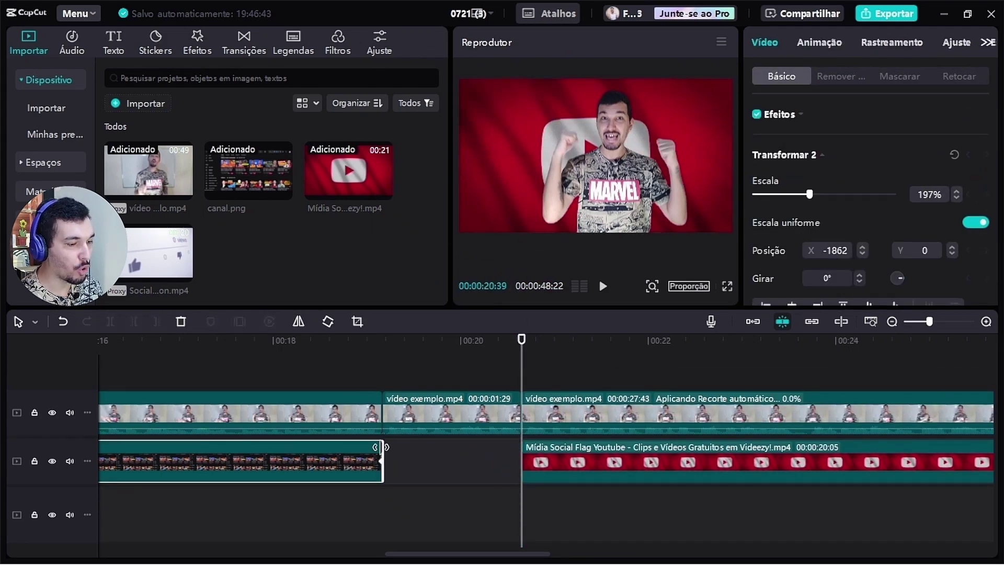
drag(383, 451, 522, 462)
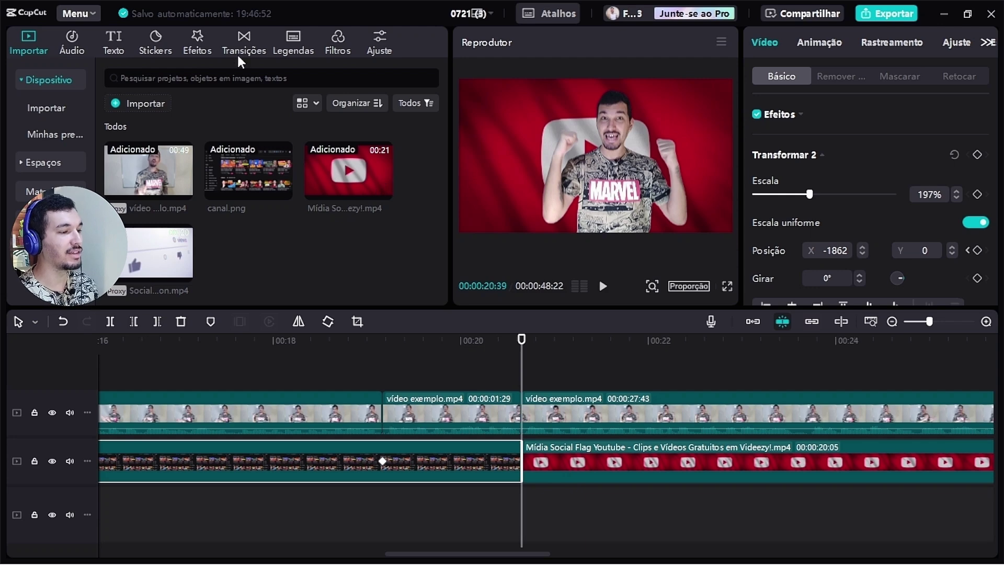
Search the effects for "fogo" and add the Chamas 2 effect at 00:00:20:39 between the presenter and background tracks.
click(194, 48)
click(185, 84)
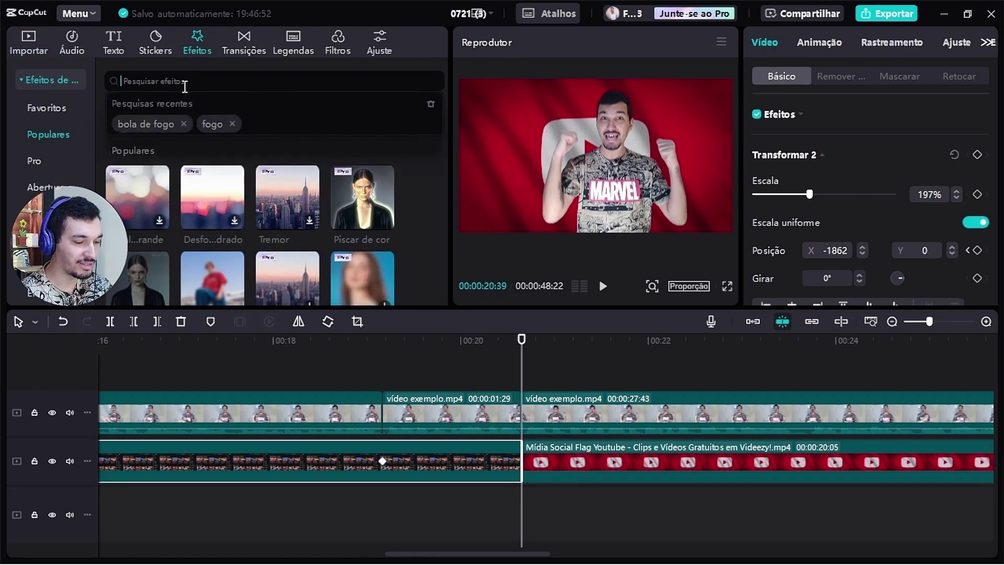
text(fogo)
key(Return)
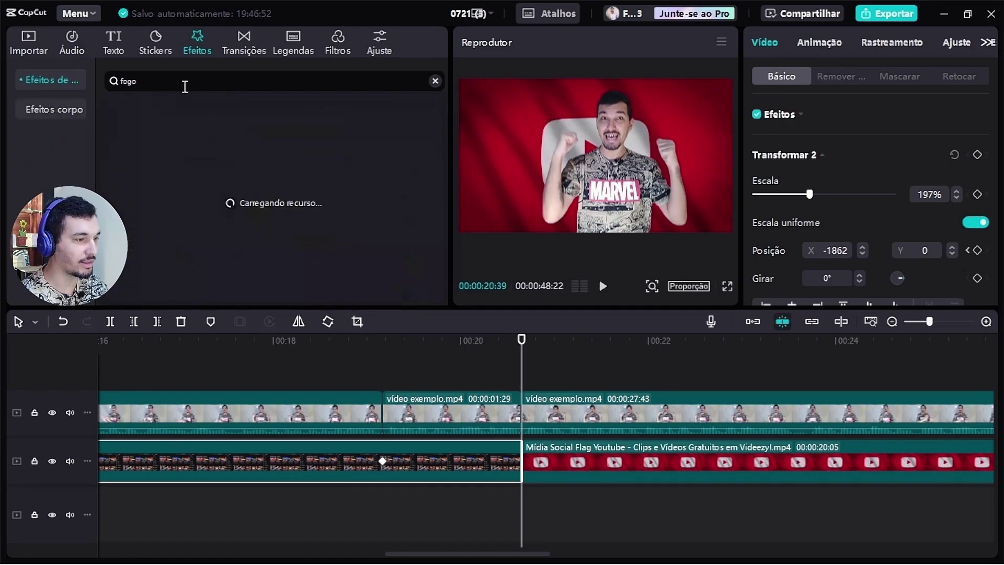
drag(444, 108, 444, 119)
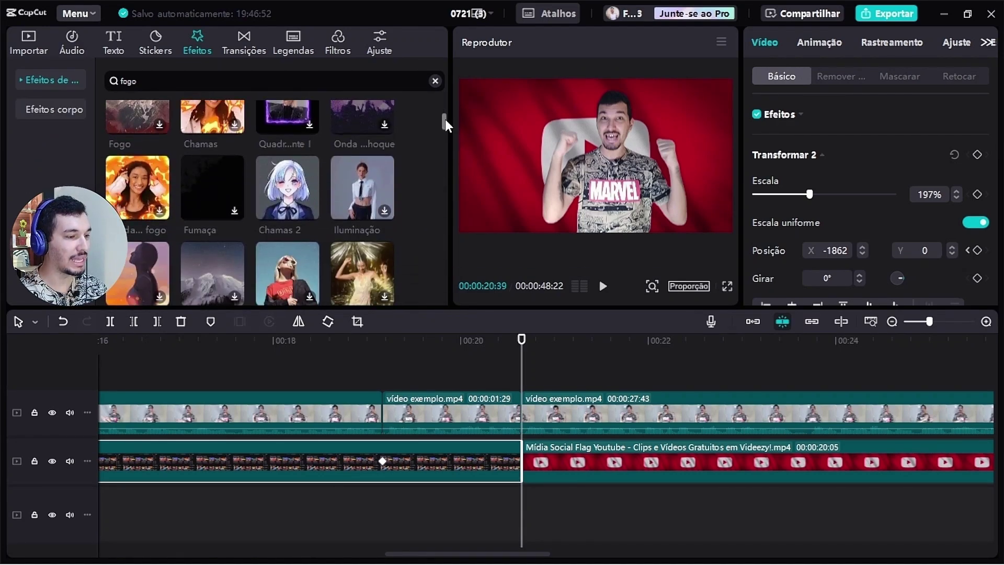
mouse_move(303, 196)
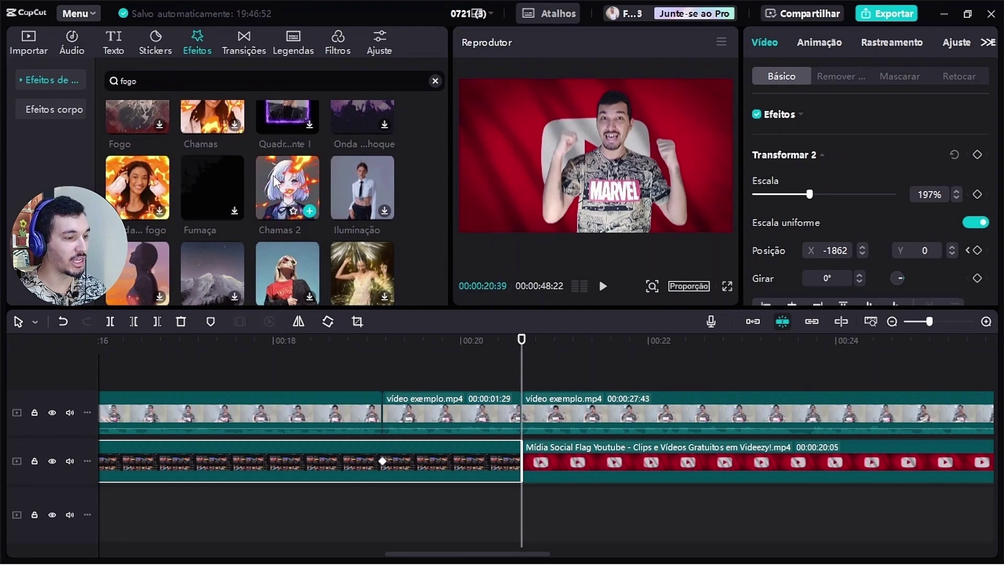
drag(274, 178, 525, 434)
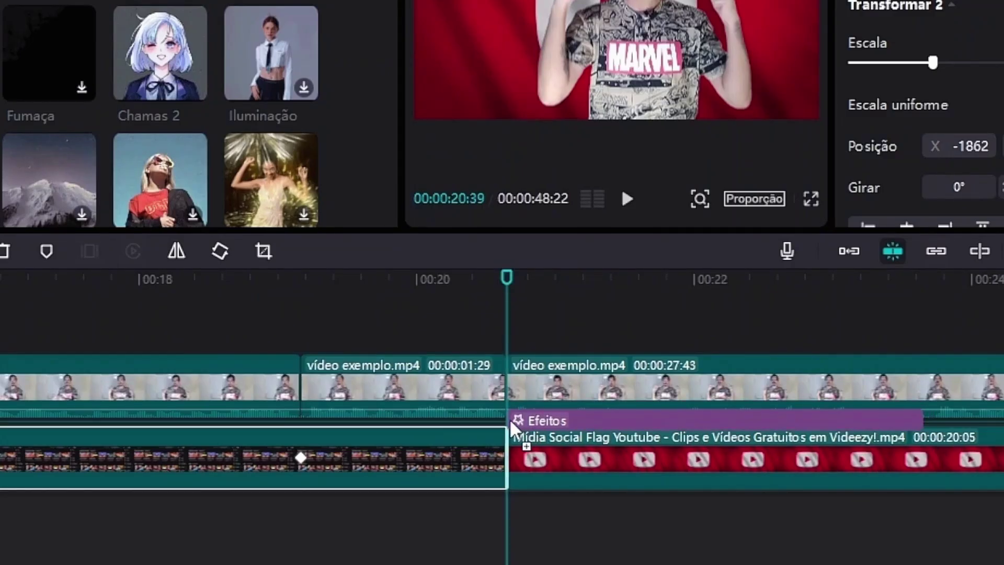
click(682, 437)
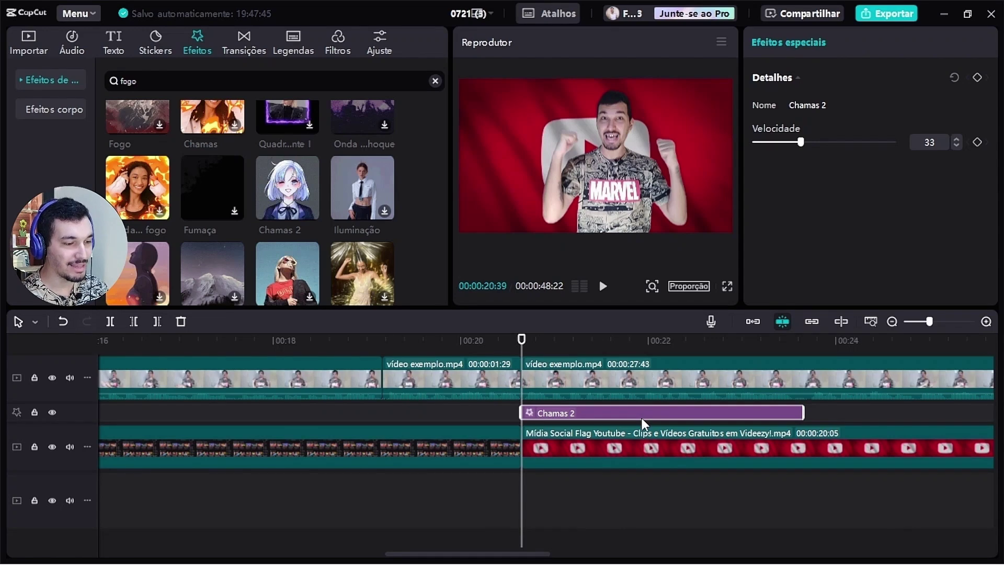
Move the Chamas 2 effect earlier so it starts at 00:00:20:24, just before the background change.
drag(641, 418, 619, 422)
click(498, 453)
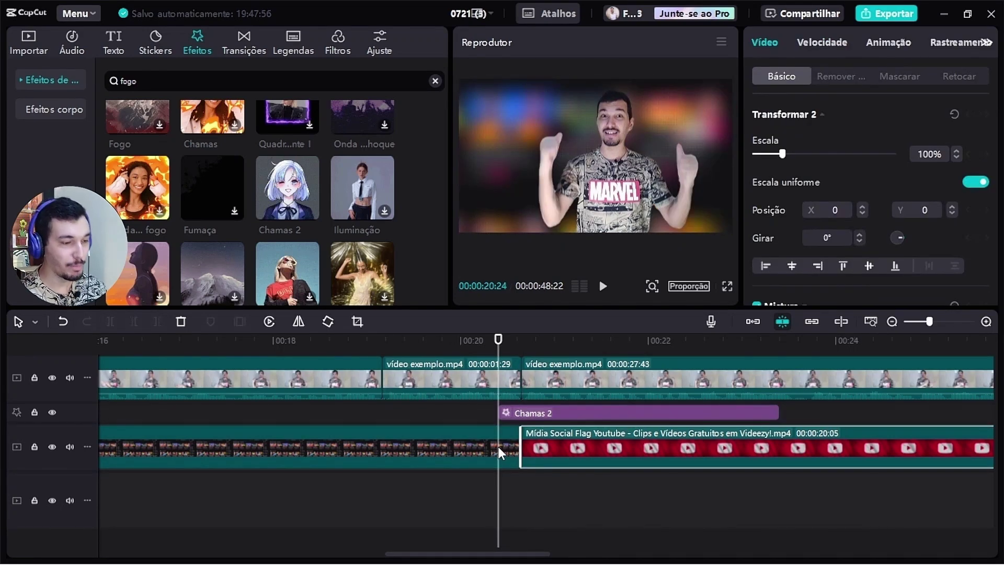
click(498, 446)
click(548, 447)
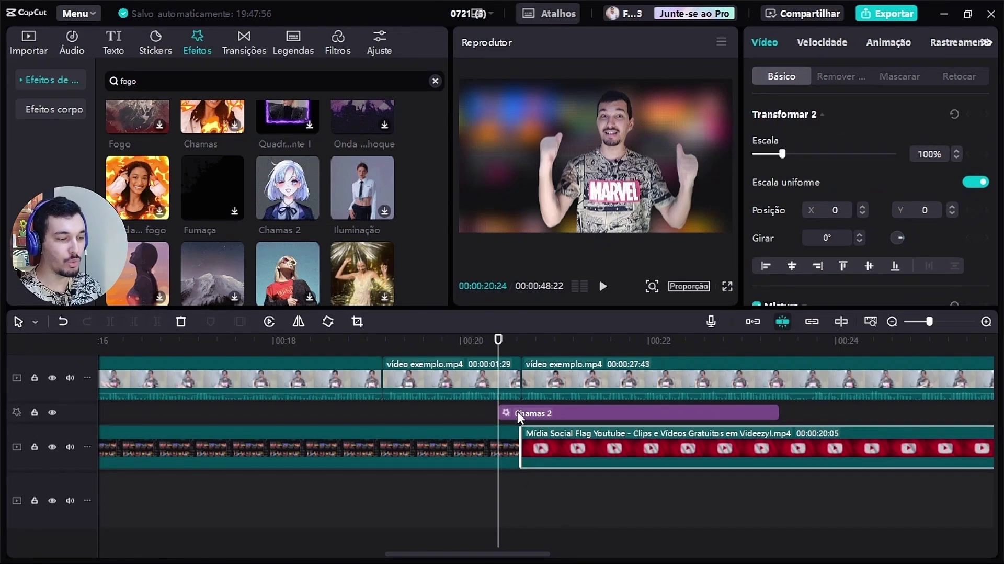
drag(499, 366, 492, 354)
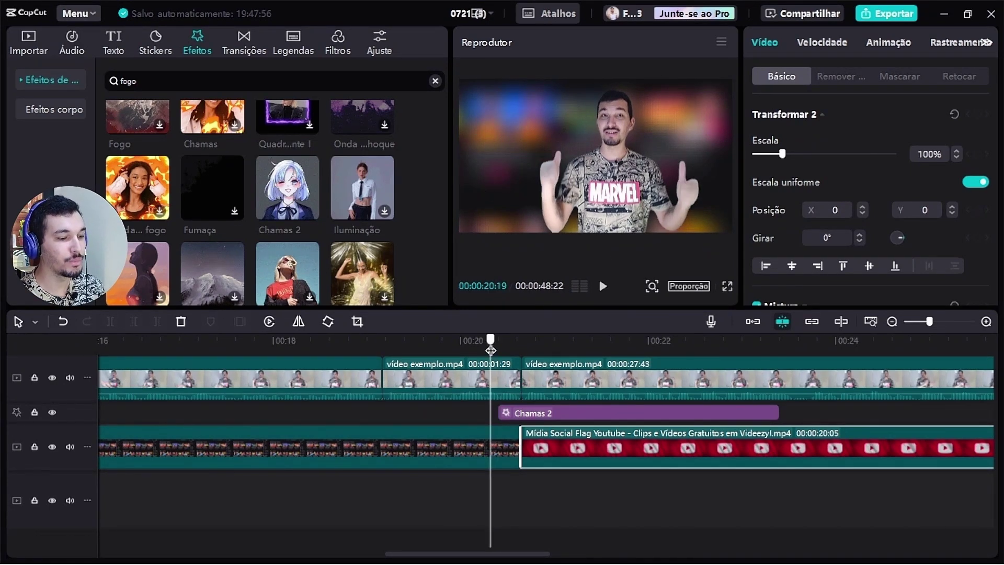
Split the Chamas 2 effect at 00:00:22:03 and delete the part after the cut.
drag(490, 350, 399, 366)
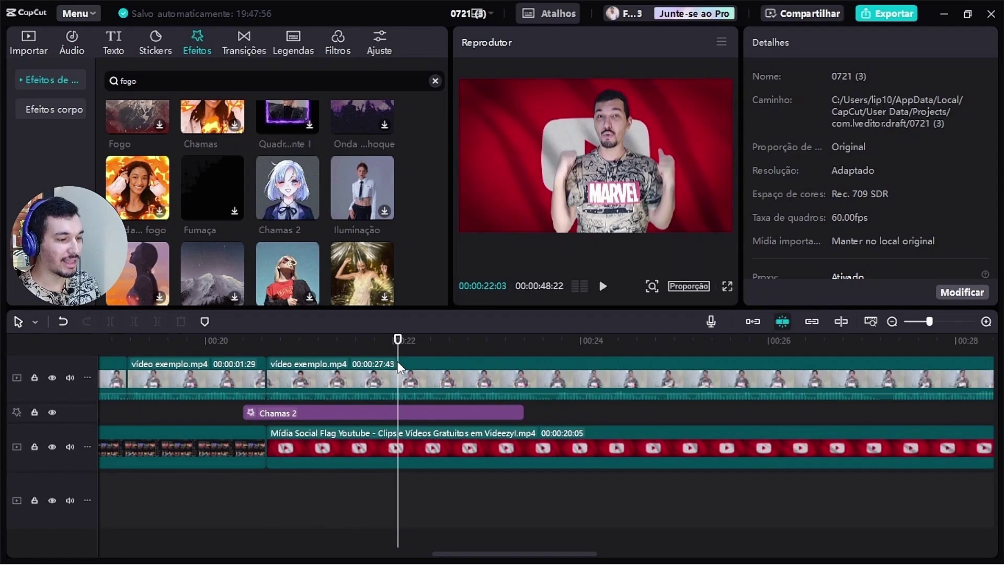
click(418, 412)
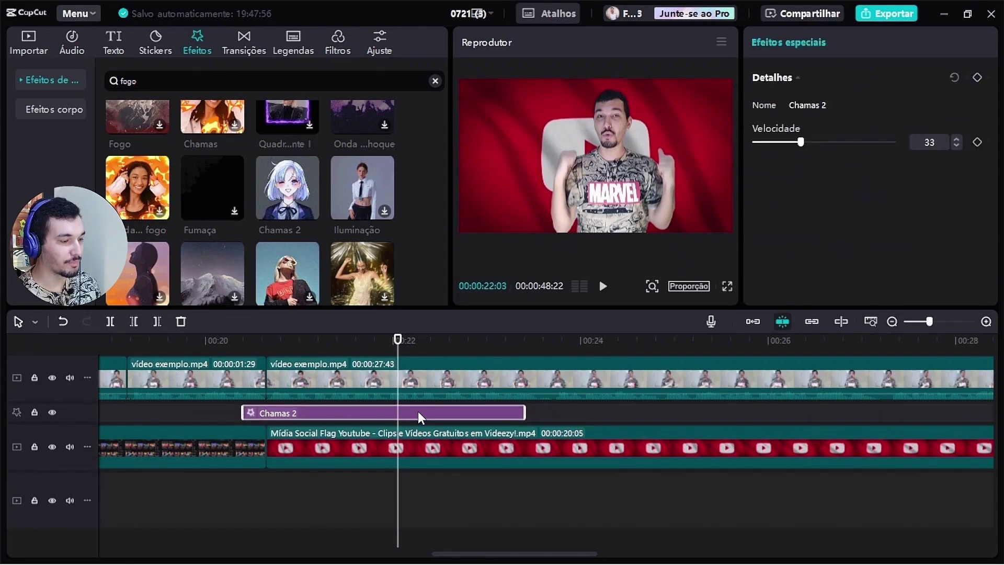
click(110, 321)
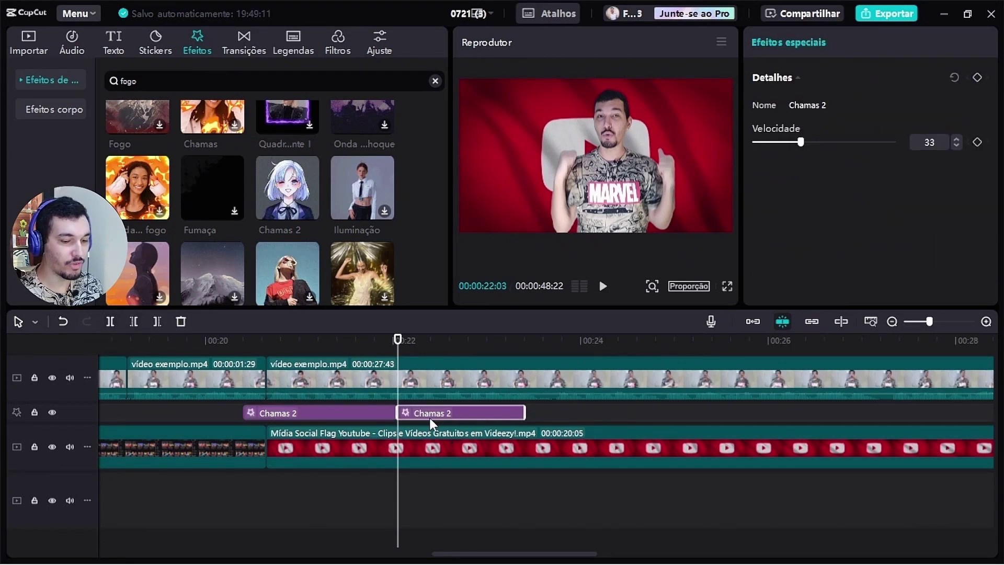
key(Delete)
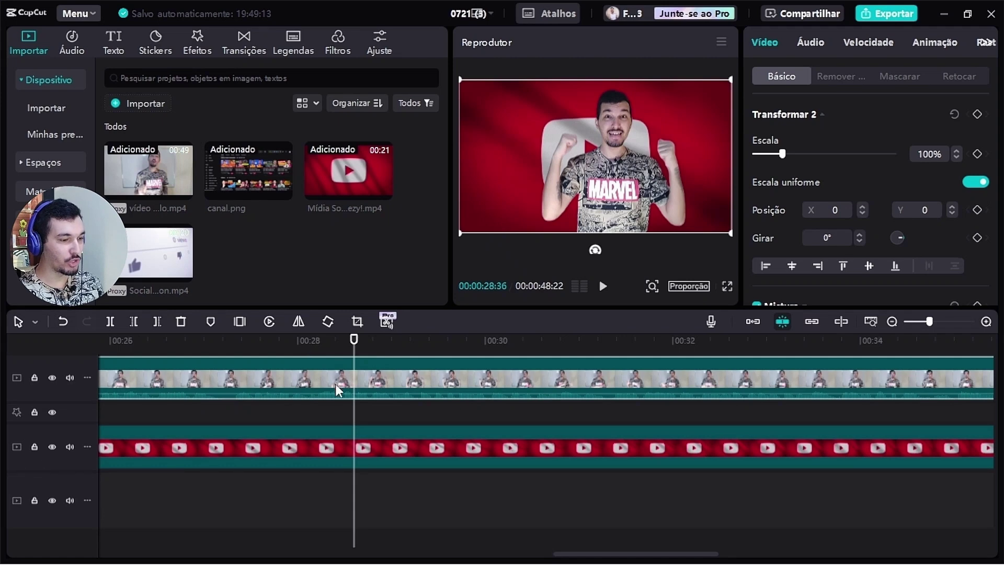
Split vídeo exemplo.mp4 at 00:00:28:36 and place a blurred canal.png clip beneath the presenter from that cut.
click(111, 321)
click(278, 203)
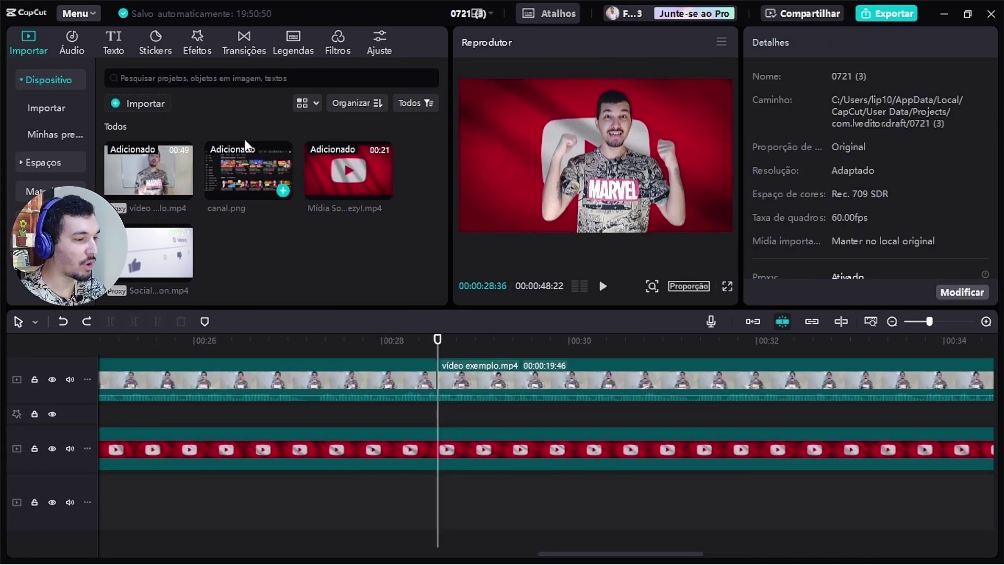
drag(277, 189, 447, 408)
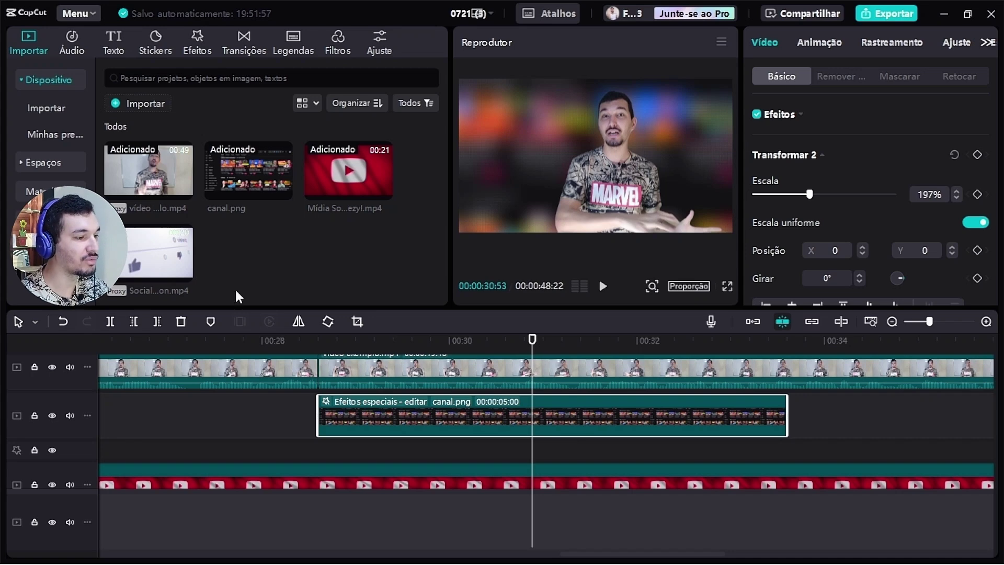
Add the Social Media '3 Million Views' Counter Animation.mp4 clip at 00:00:30:53 and move it beneath the presenter's video track.
drag(235, 291, 534, 427)
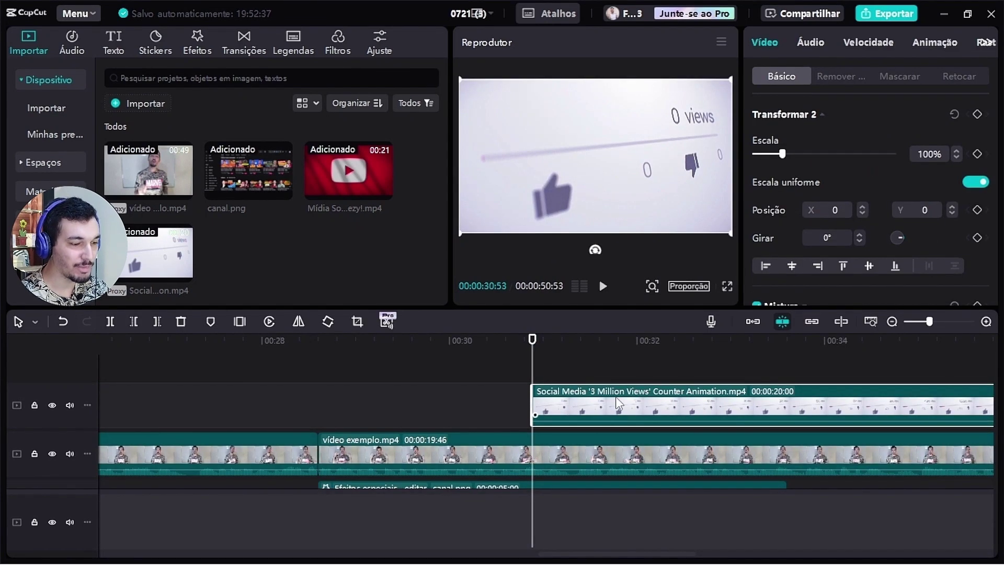
drag(619, 402, 619, 487)
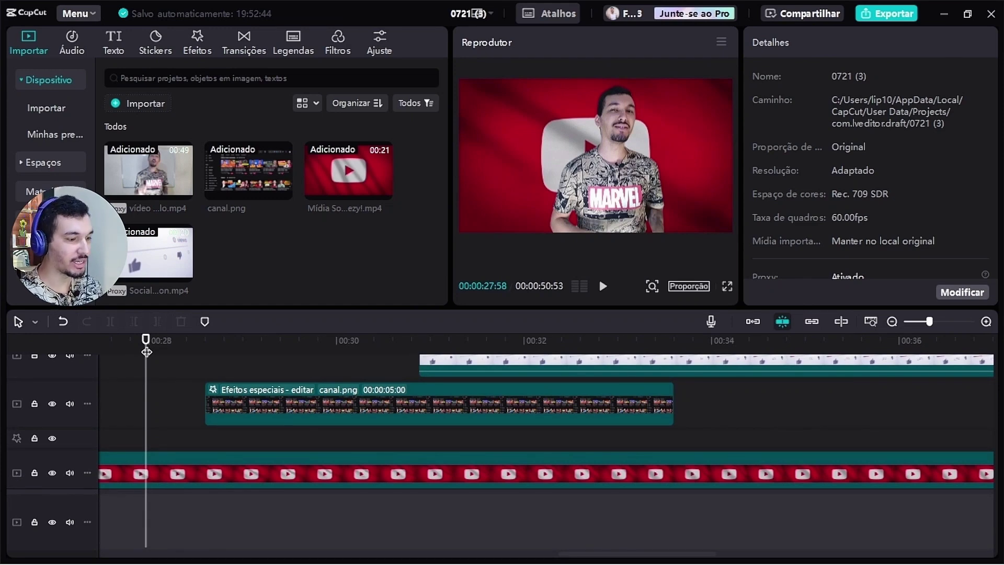
click(208, 454)
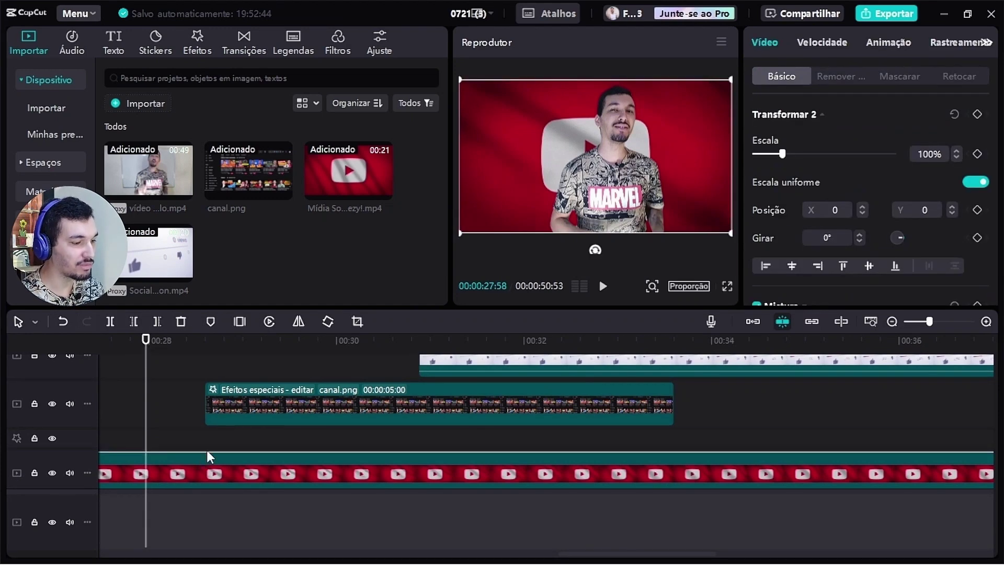
click(256, 396)
click(453, 338)
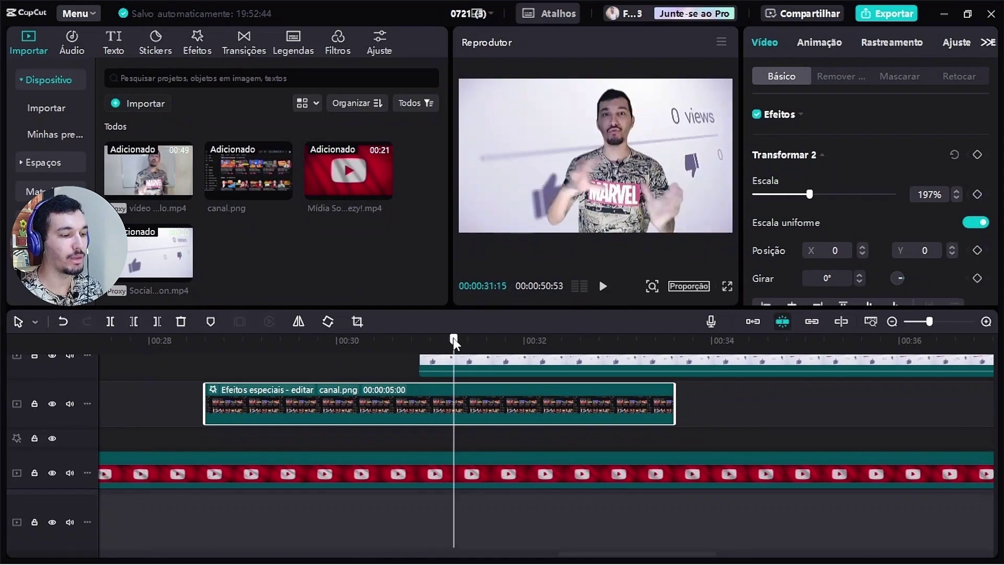
click(479, 356)
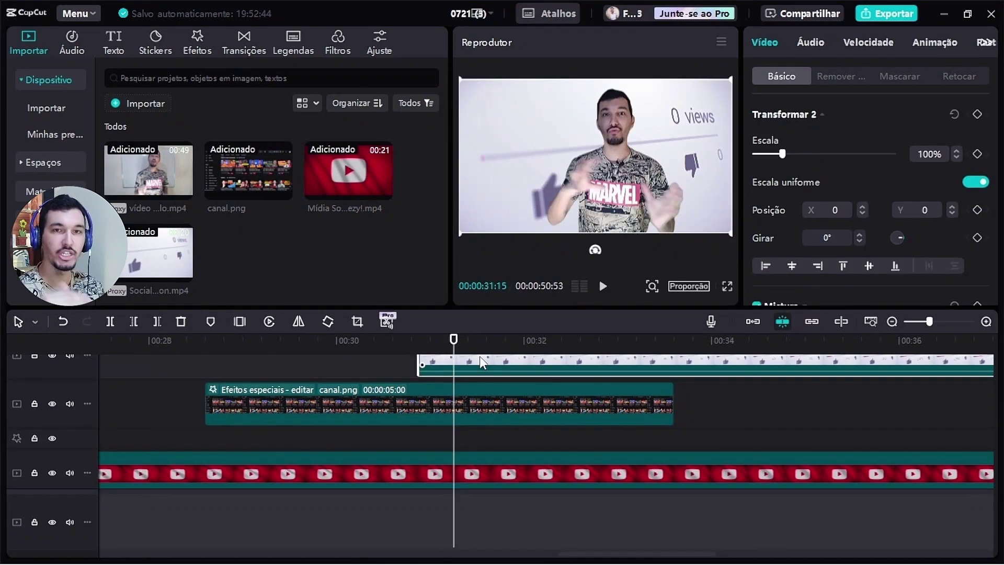
Apply a Círculo mask to the canal.png clip that starts at 00:00:28:36.
click(205, 339)
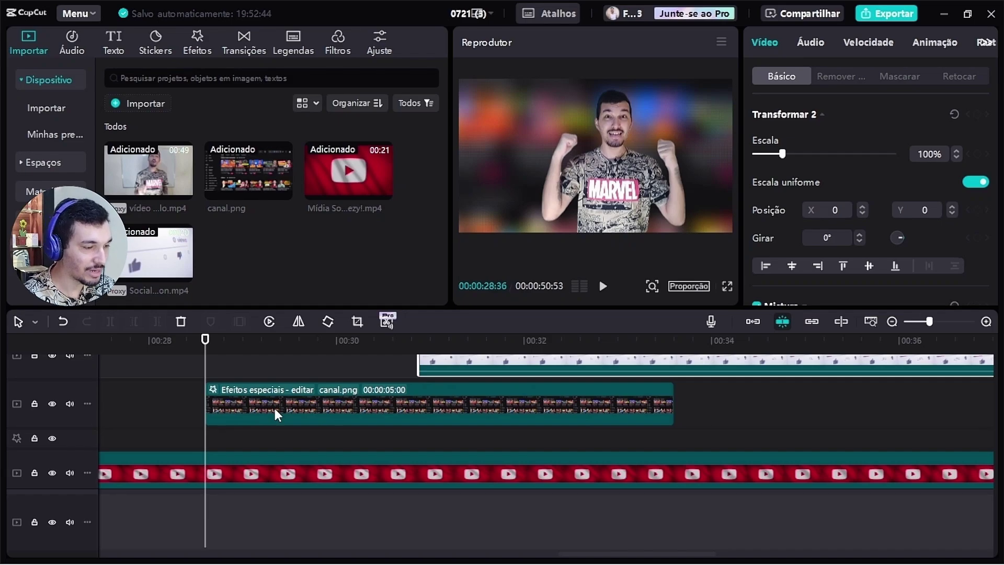
click(274, 409)
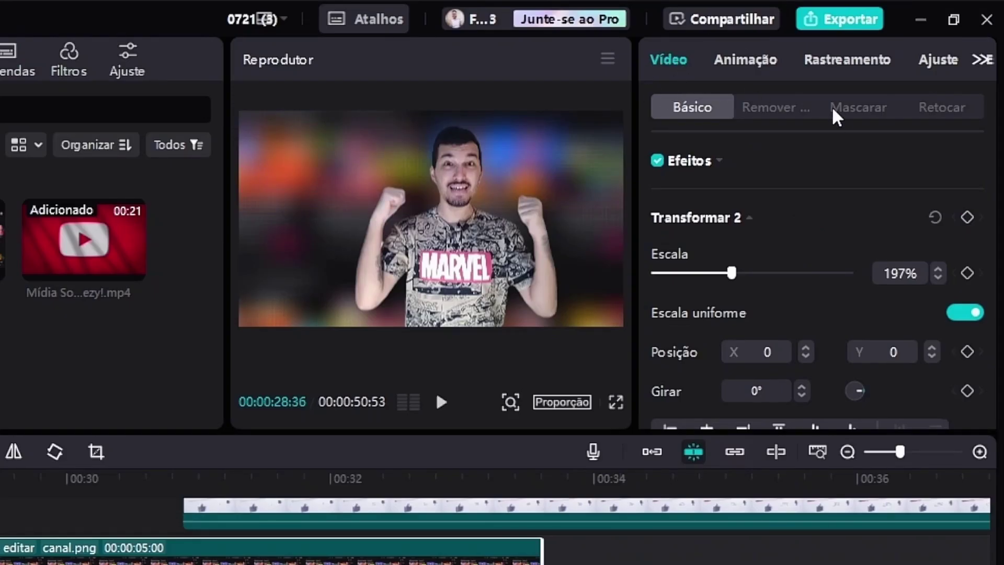
click(860, 116)
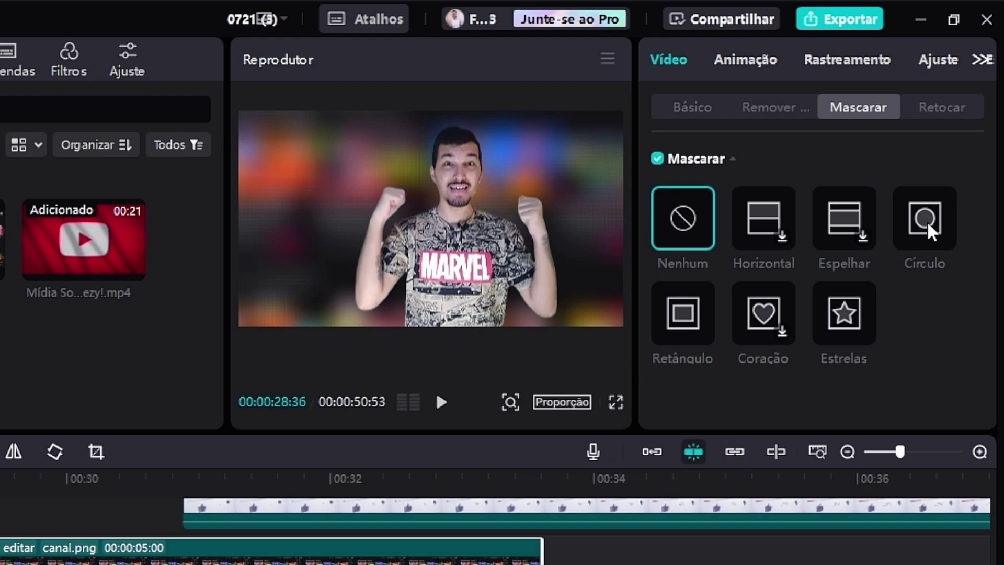
click(947, 231)
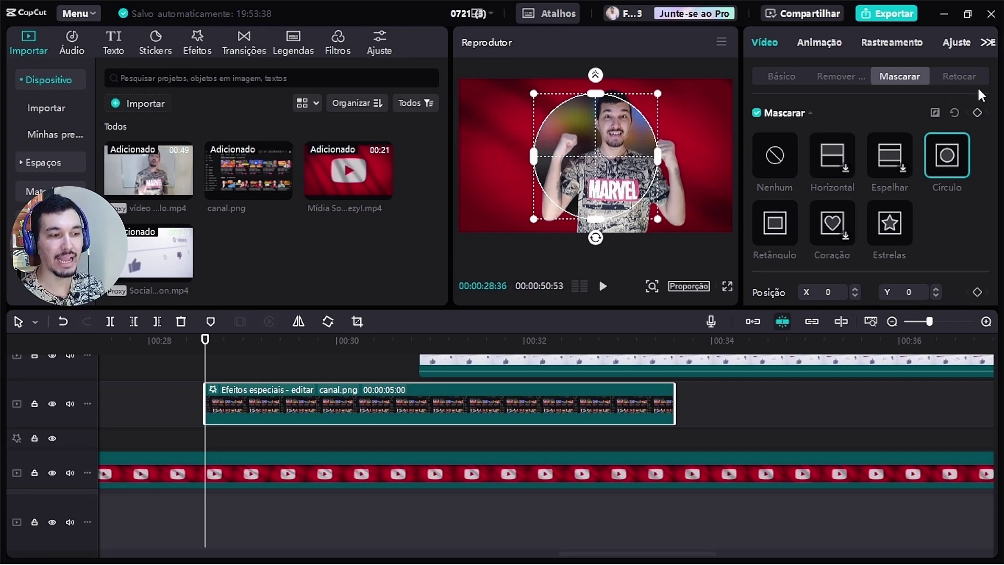
Add a mask size keyframe at the canal.png clip's start and shrink the circle to 19 by 20.
scroll(995, 144, down, 3)
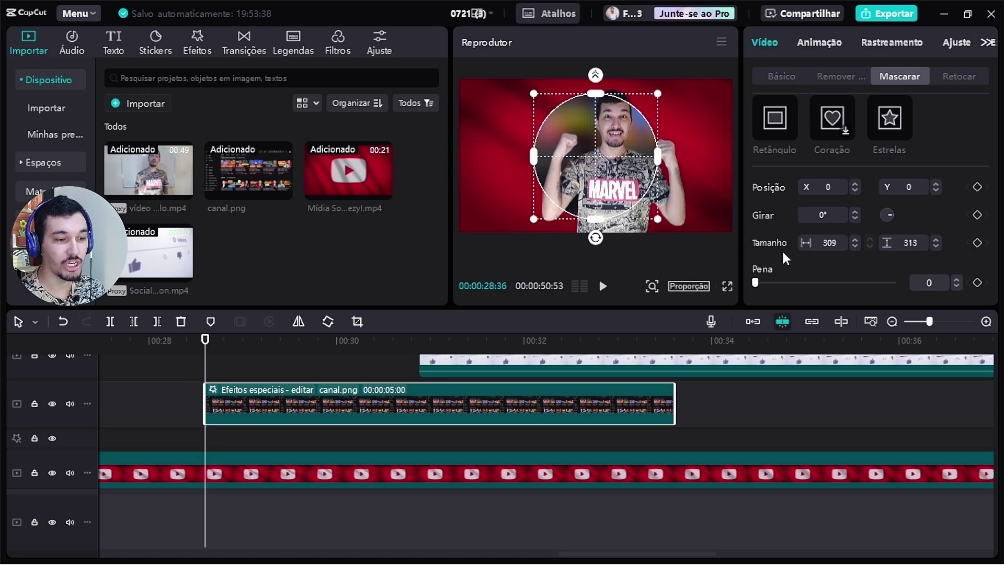
click(977, 242)
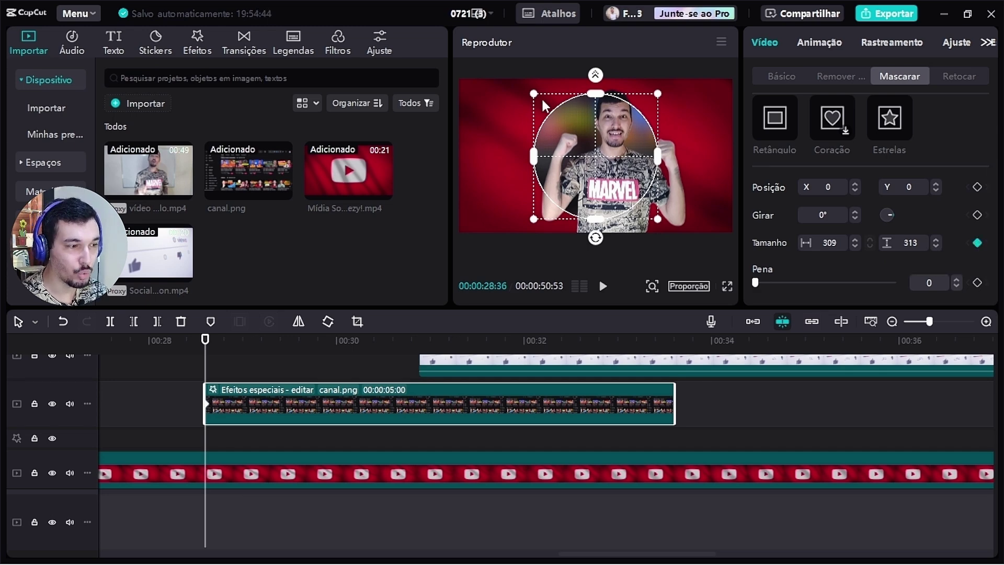
drag(533, 96, 595, 156)
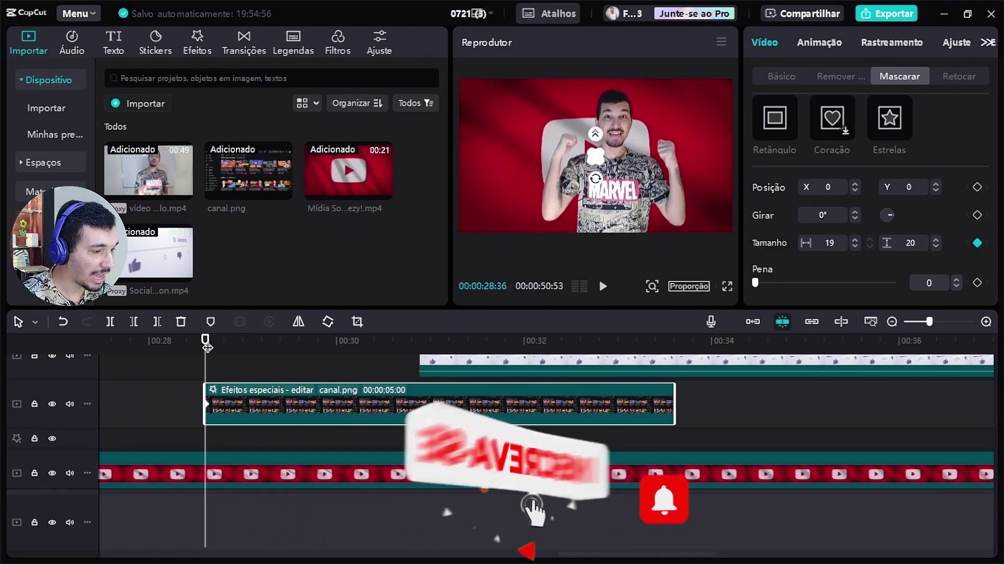
Enlarge the canal.png clip's circle mask to 815 by 858 at 00:00:28:50 and preview the reveal.
drag(210, 347, 229, 344)
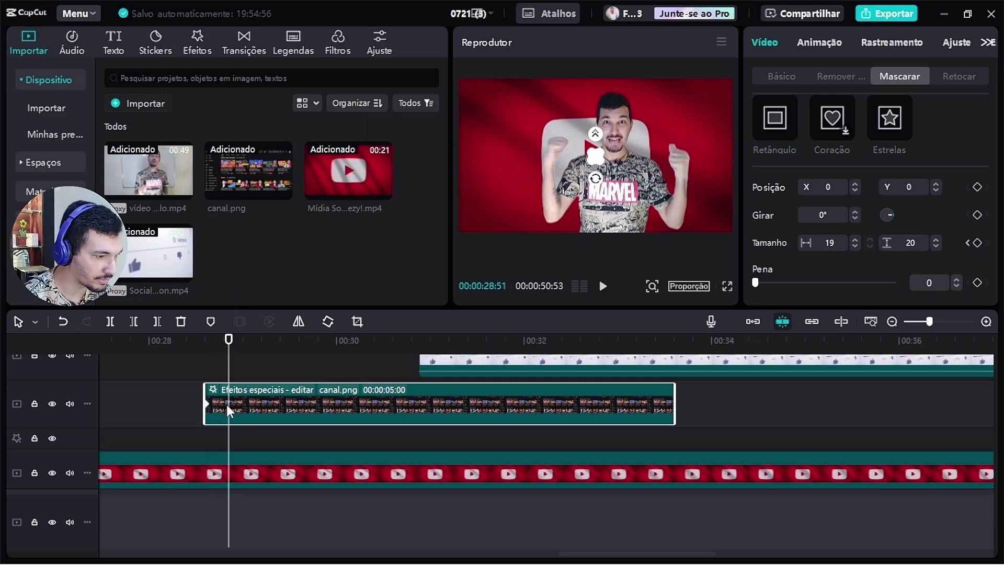
click(235, 345)
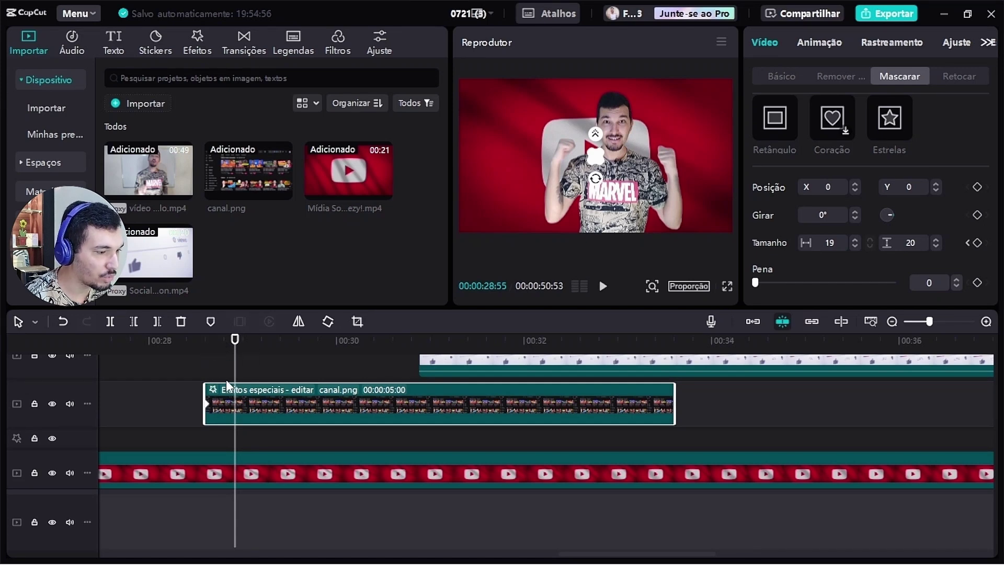
drag(235, 341, 227, 348)
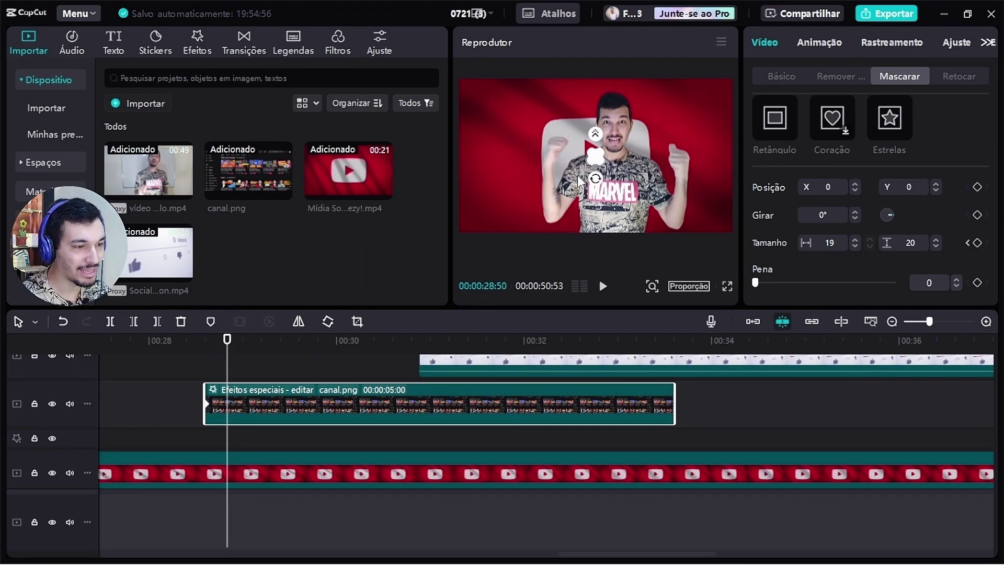
mouse_move(601, 162)
mouse_down()
mouse_move(617, 180)
mouse_move(611, 158)
mouse_up()
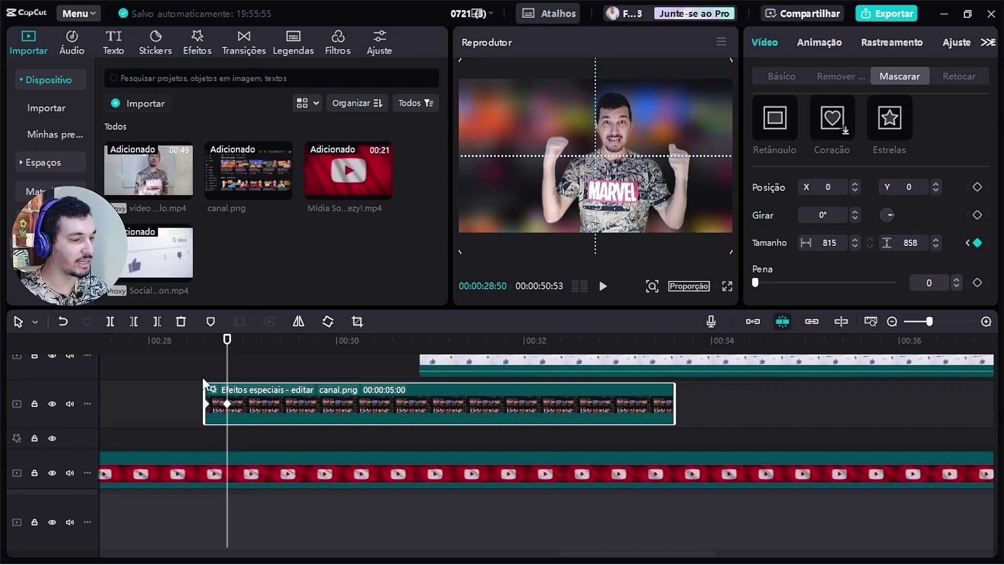
click(180, 343)
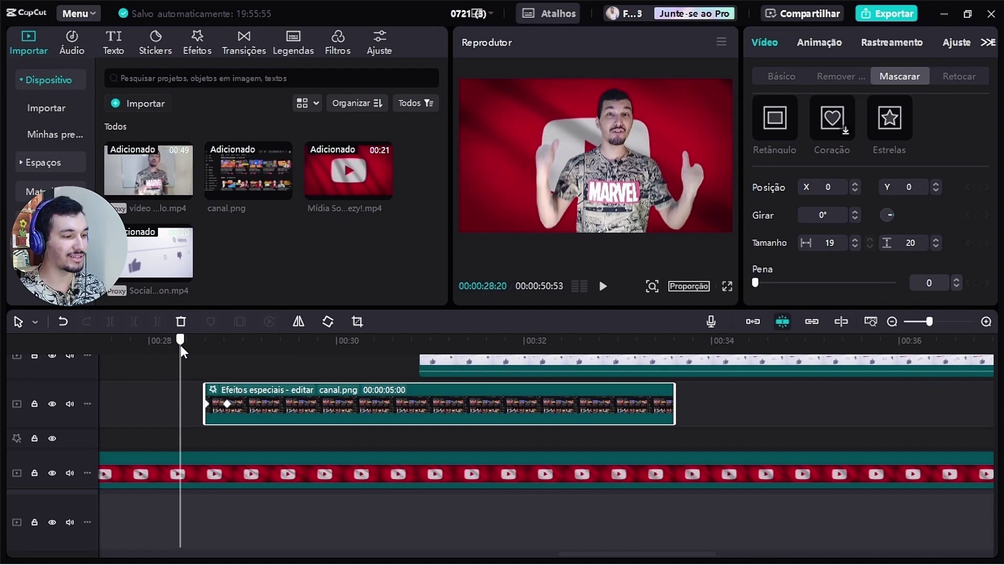
drag(181, 346, 229, 363)
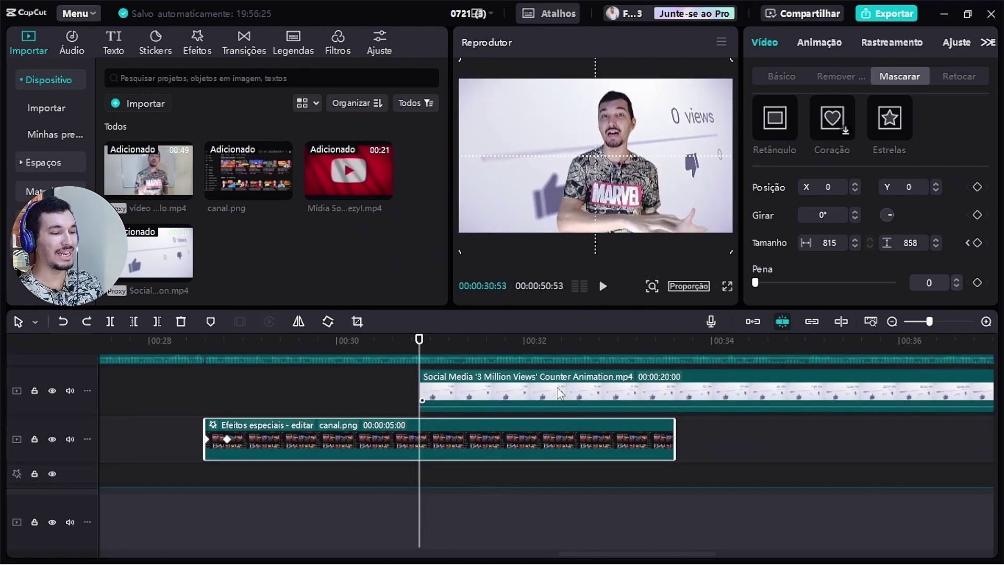
Apply an Estrelas mask to the Social Media clip, add a mask size keyframe at its start and shrink the star to 104 by 99.
click(497, 391)
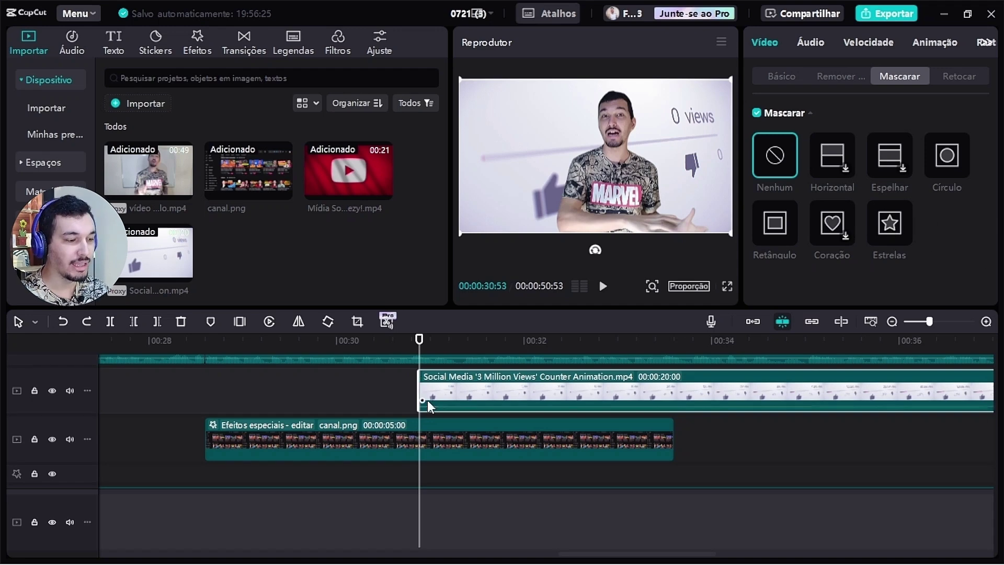
click(893, 228)
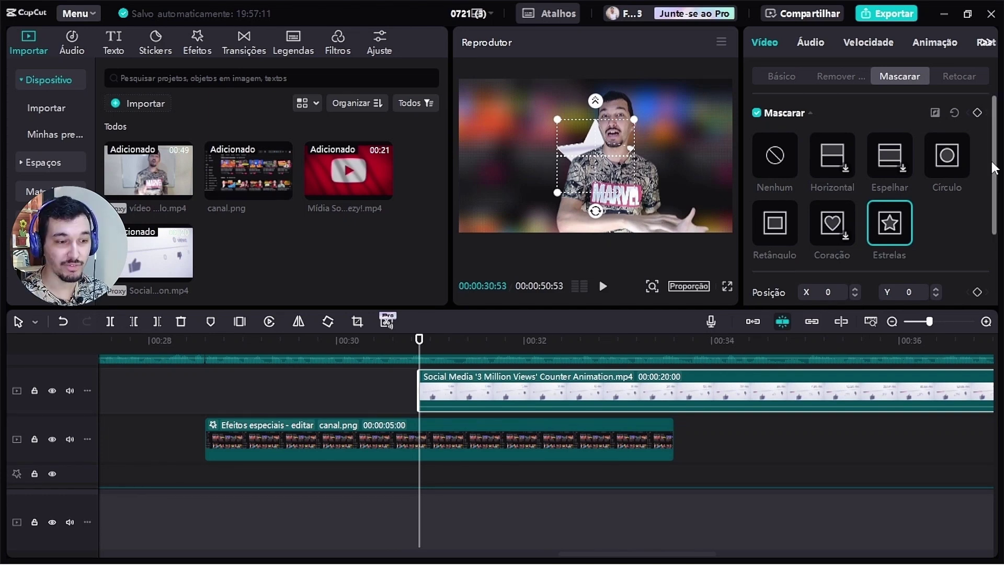
drag(995, 150, 995, 283)
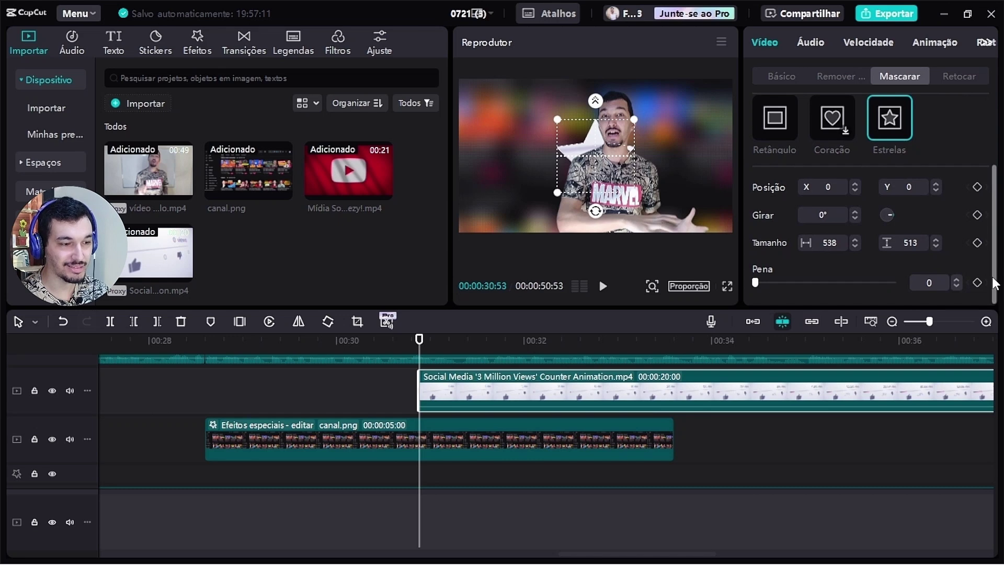
click(977, 242)
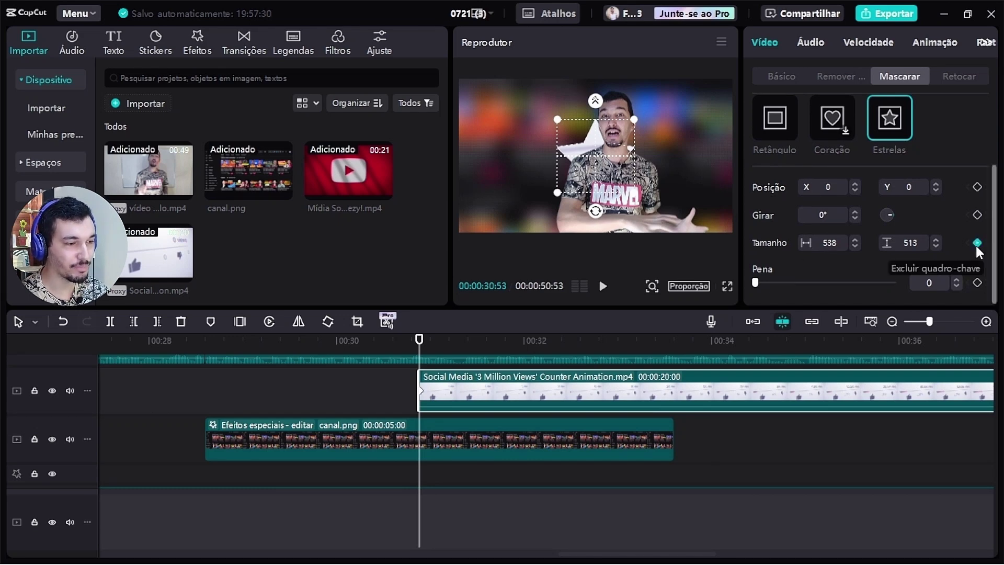
drag(558, 119, 588, 149)
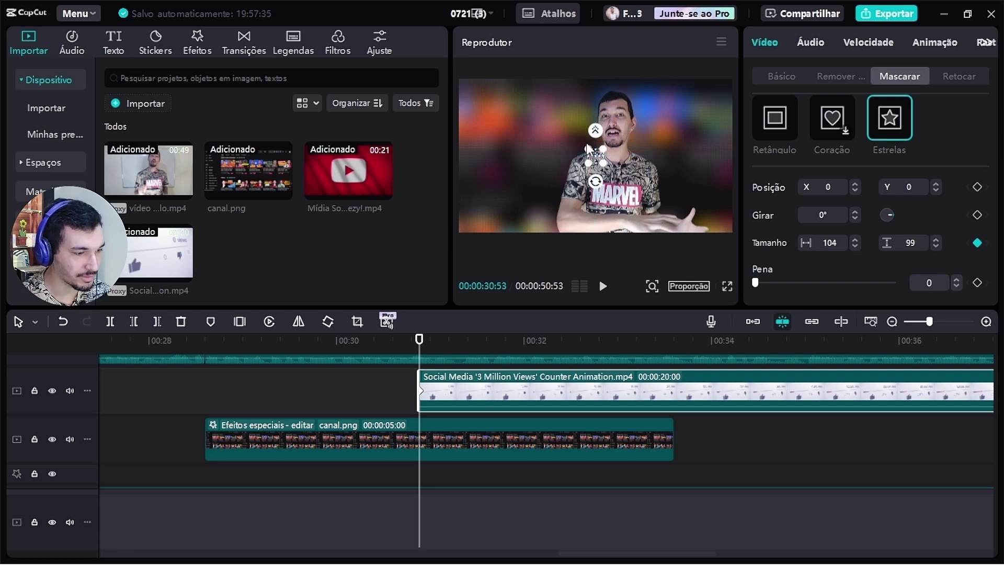
Enlarge the Social Media clip's star mask to 3954 by 3776 at 00:00:31:10 and preview the transition.
drag(419, 340, 446, 347)
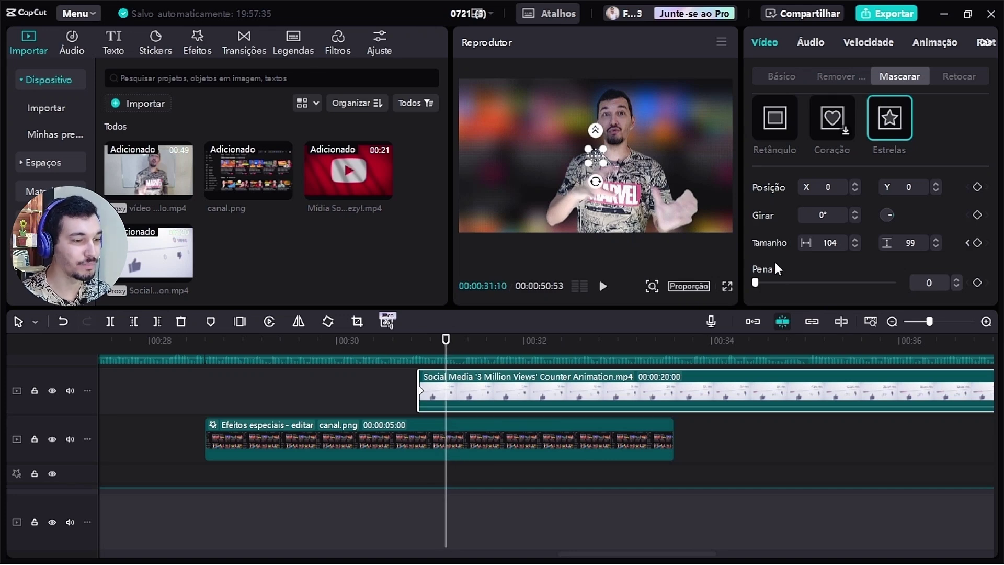
drag(602, 164, 824, 296)
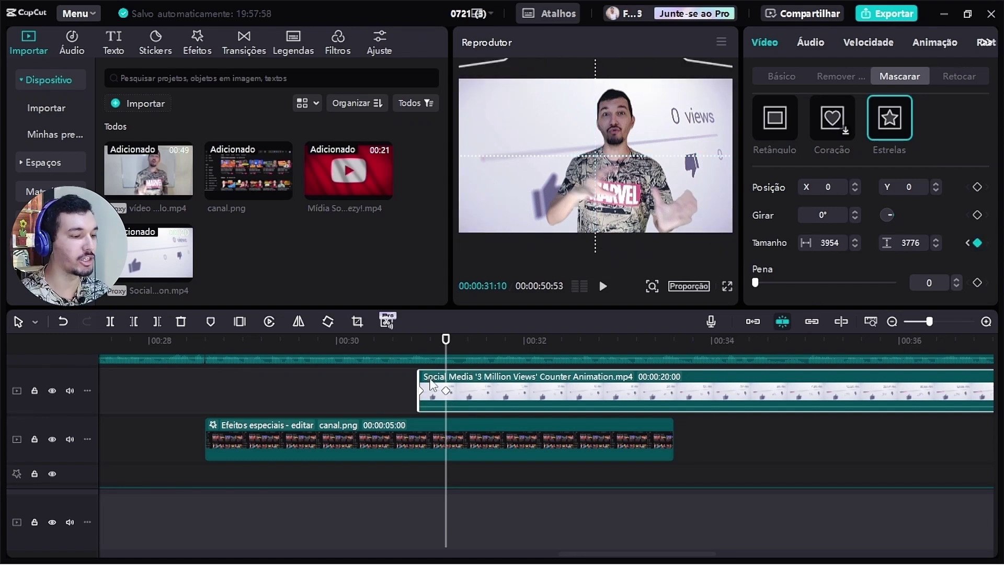
click(296, 351)
drag(297, 349, 494, 347)
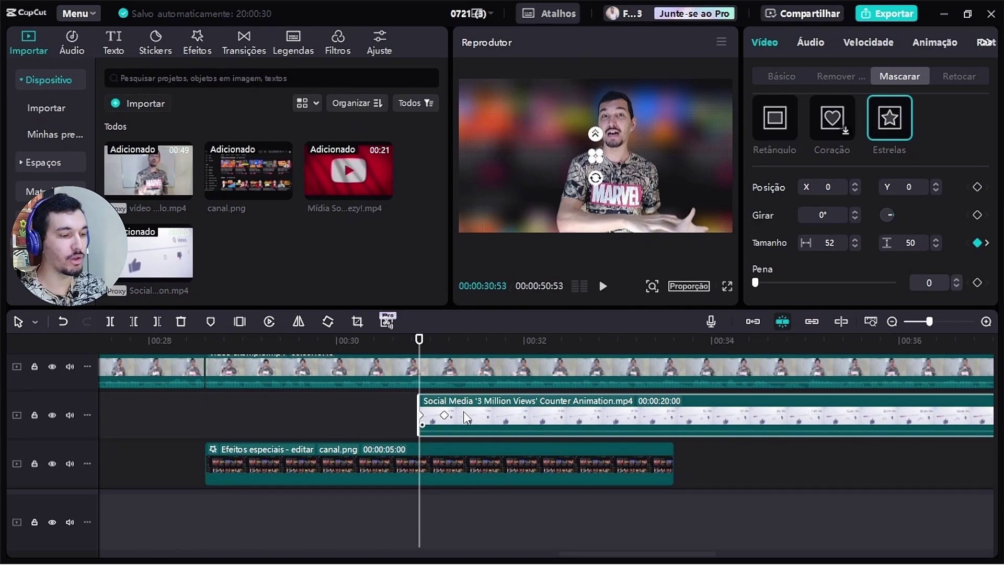
Give the star mask's size keyframes a curved graph, stretch the first keyframe's handle to the second keyframe's time and preview the motion.
click(491, 417)
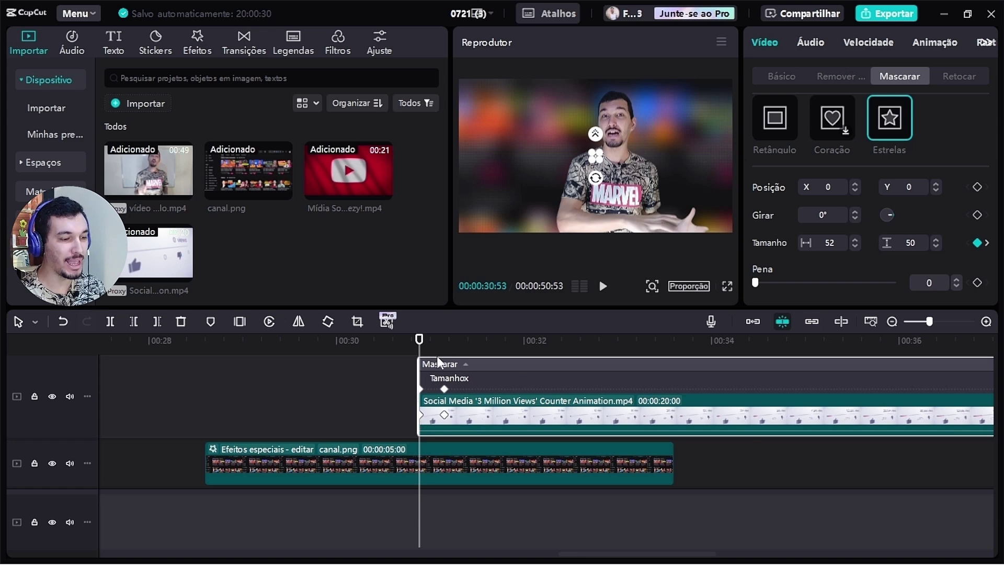
click(438, 422)
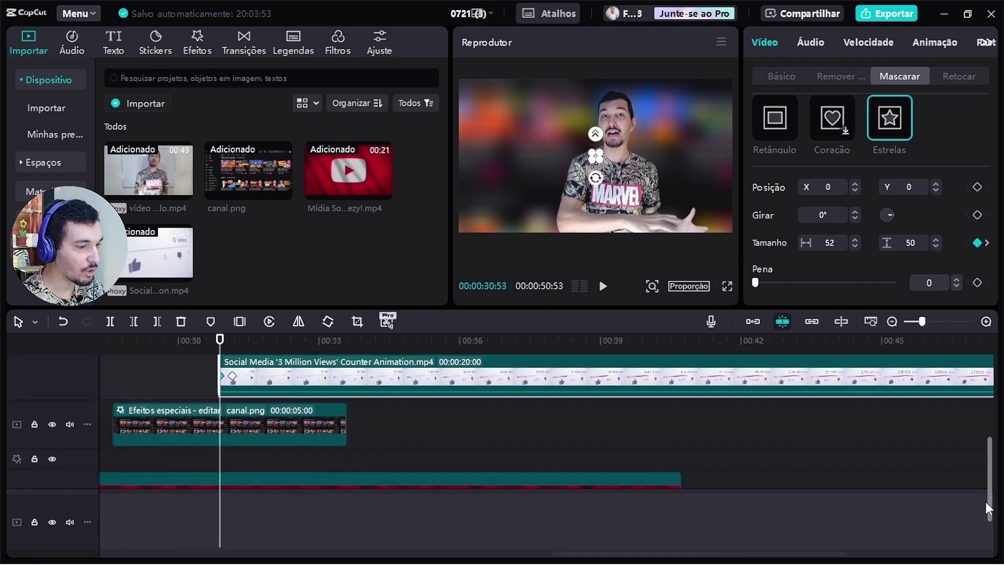
scroll(990, 466, up, 1)
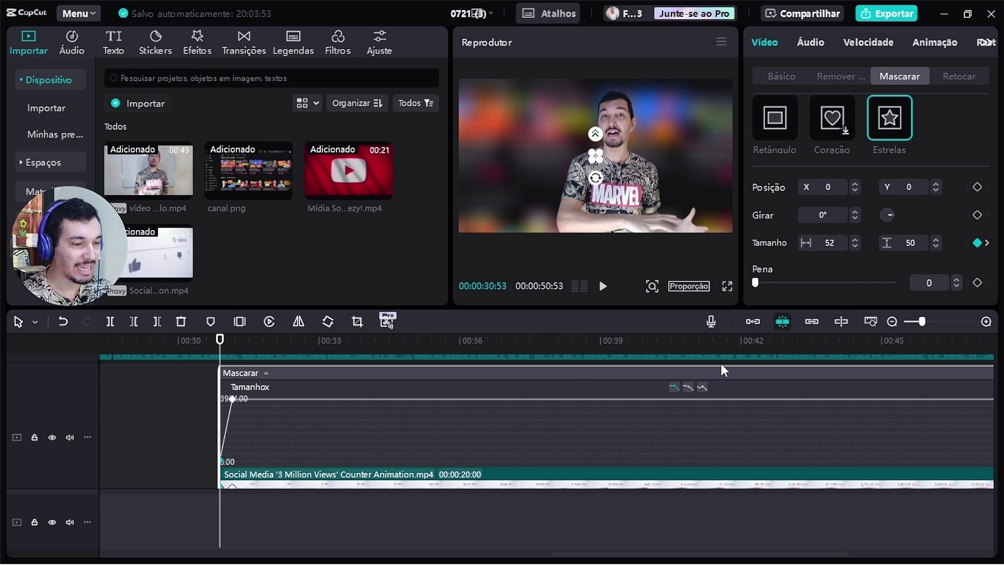
click(703, 388)
click(985, 322)
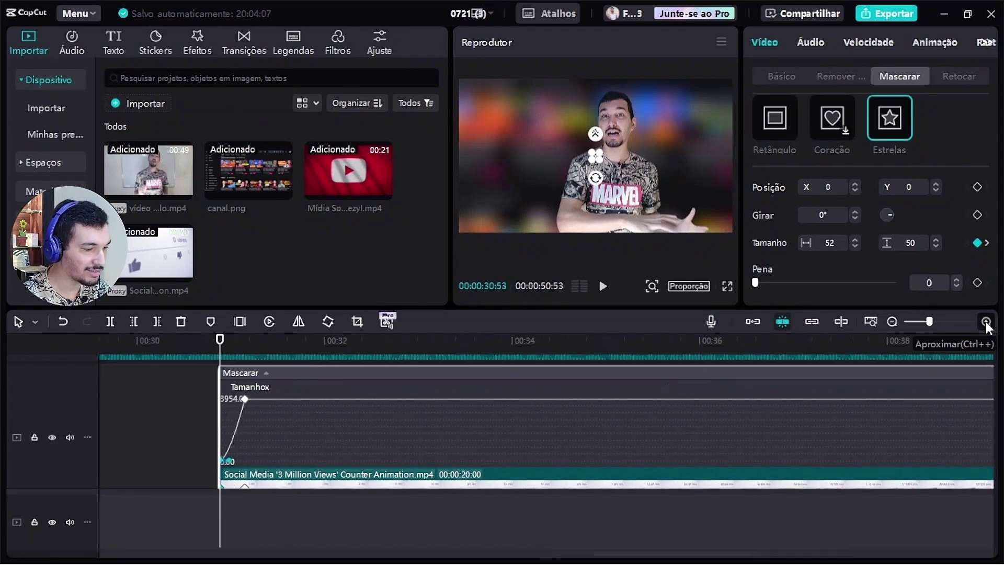
click(986, 322)
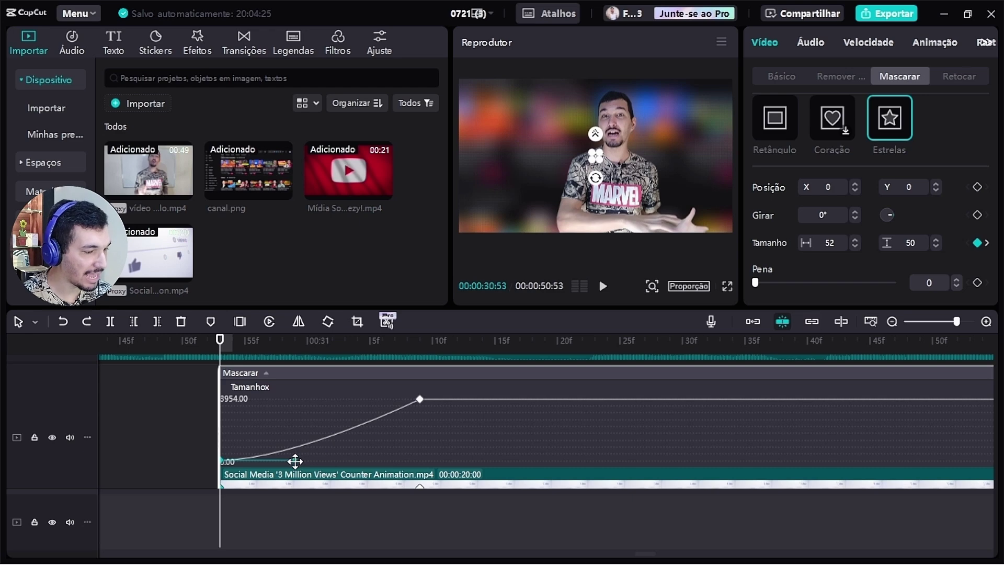
drag(296, 461, 420, 460)
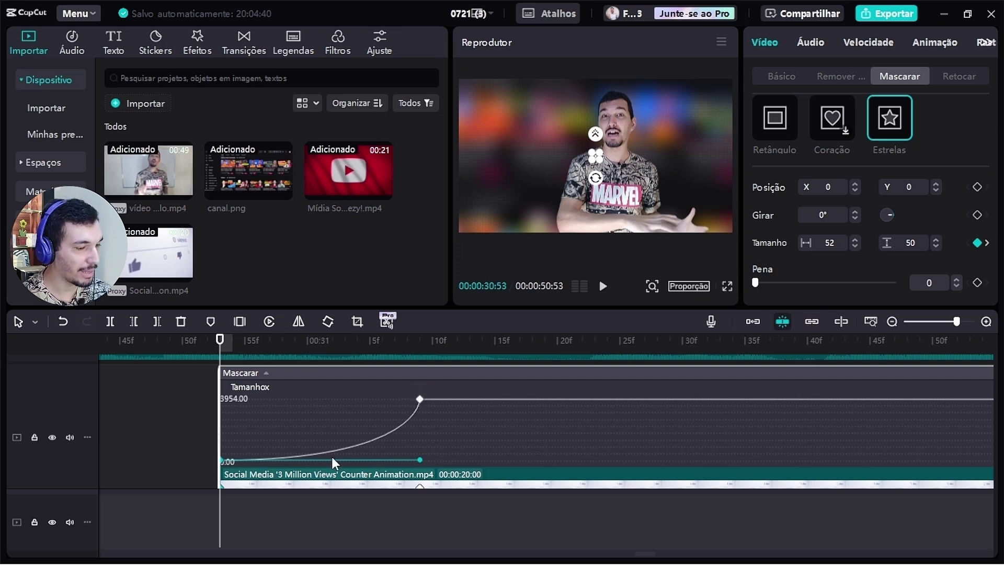
key(ctrl+minus)
click(194, 350)
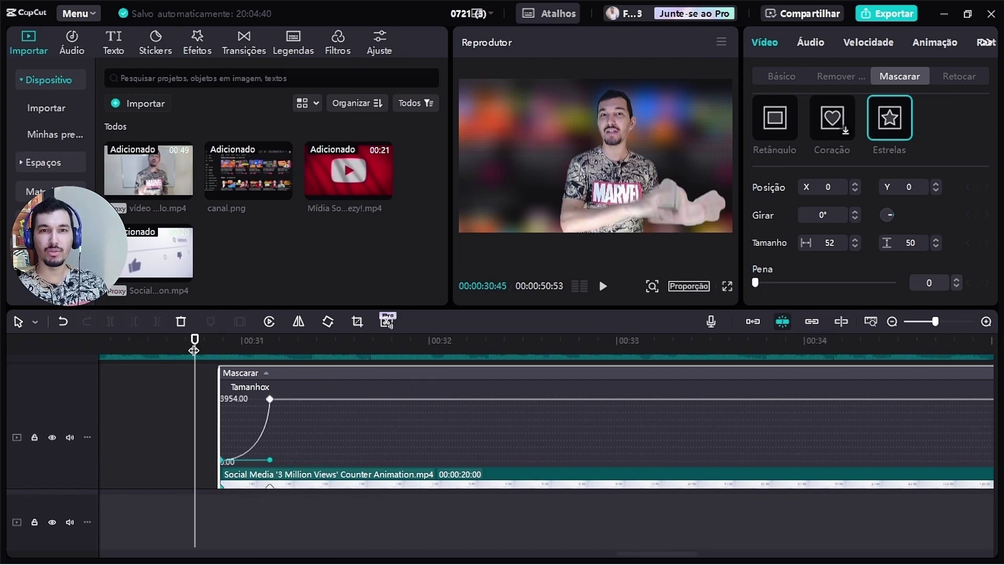
drag(194, 351, 226, 350)
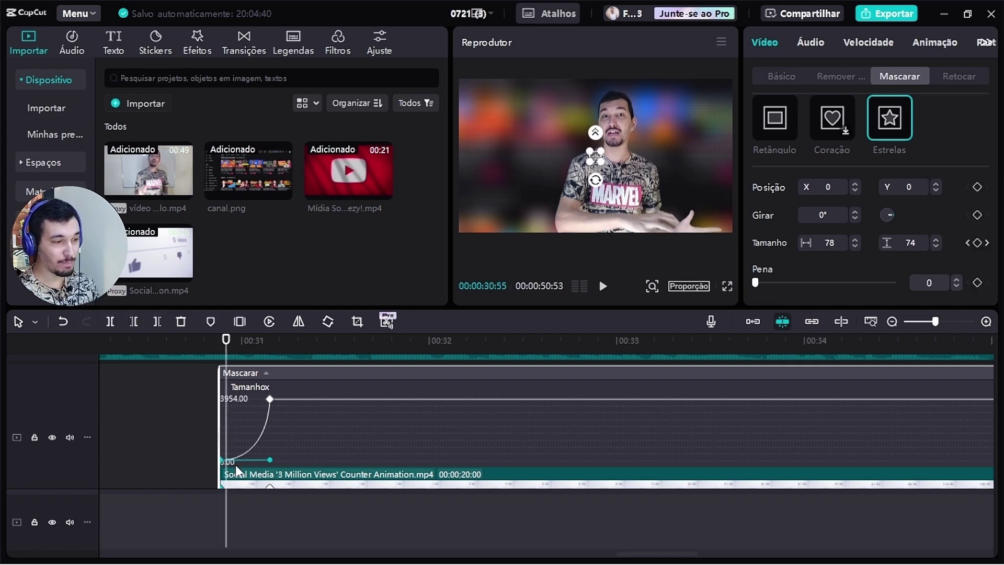
drag(226, 348, 285, 351)
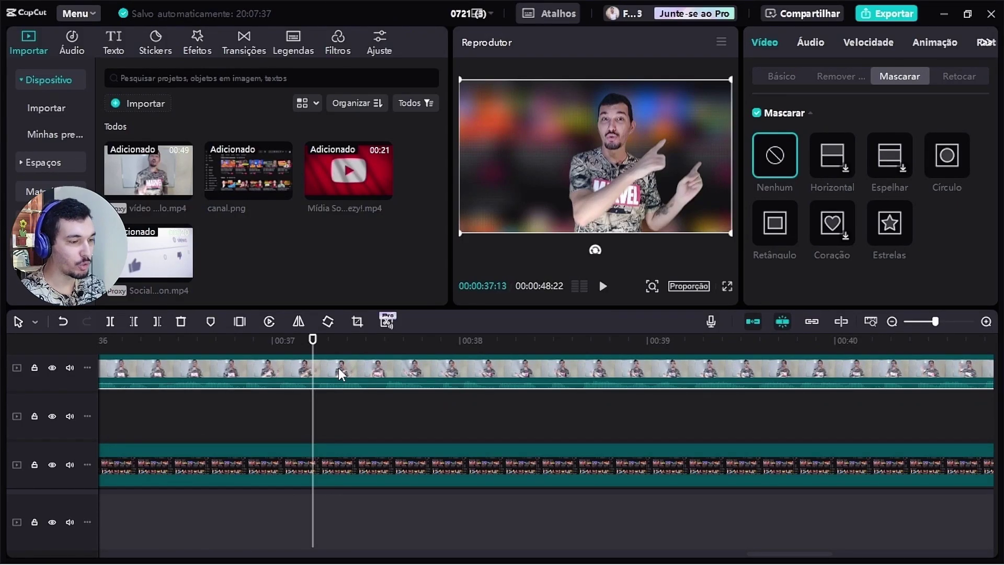
Split vídeo exemplo.mp4 at 00:00:37:13 and place a Texto padrão clip beneath the presenter from that cut.
click(109, 321)
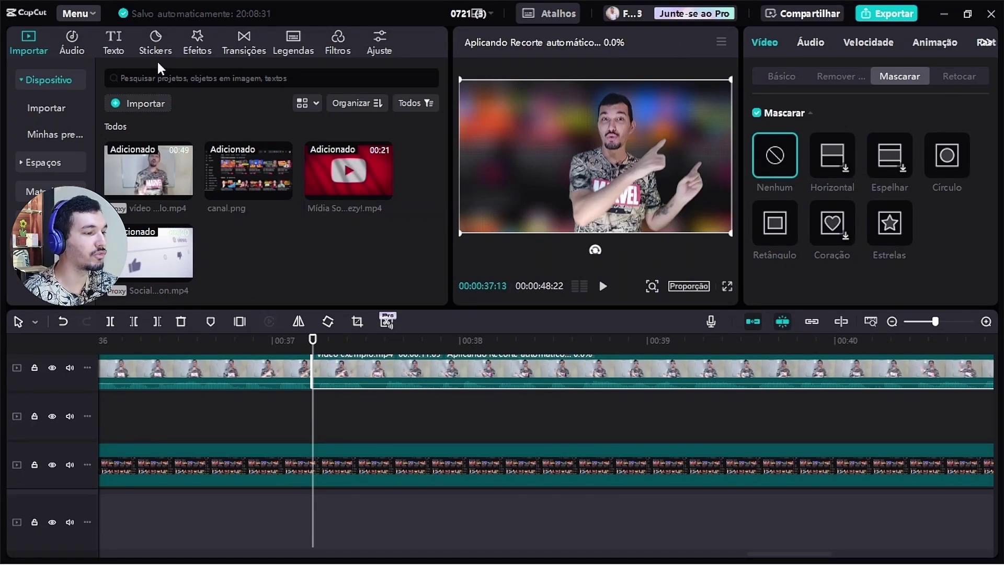
click(112, 46)
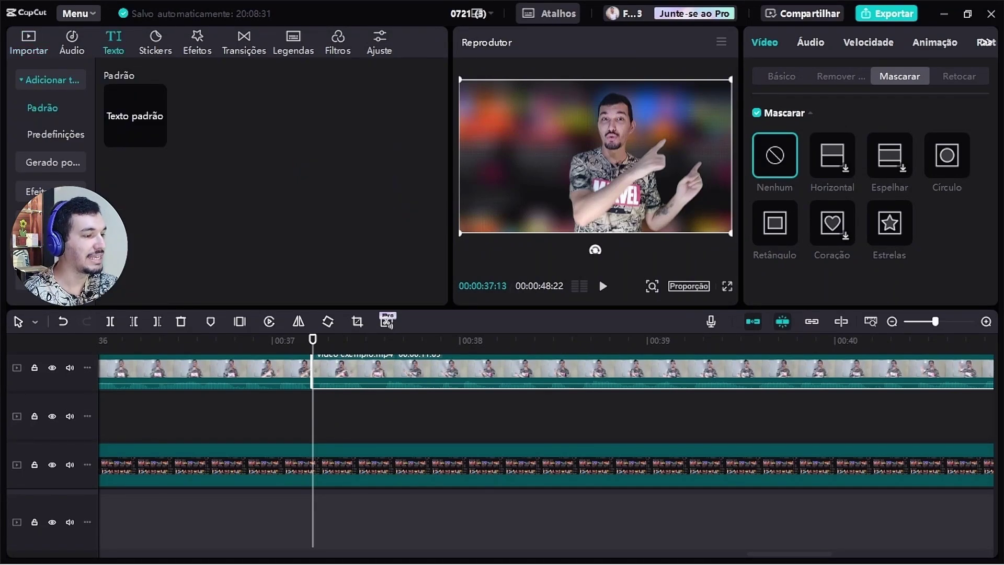
click(50, 220)
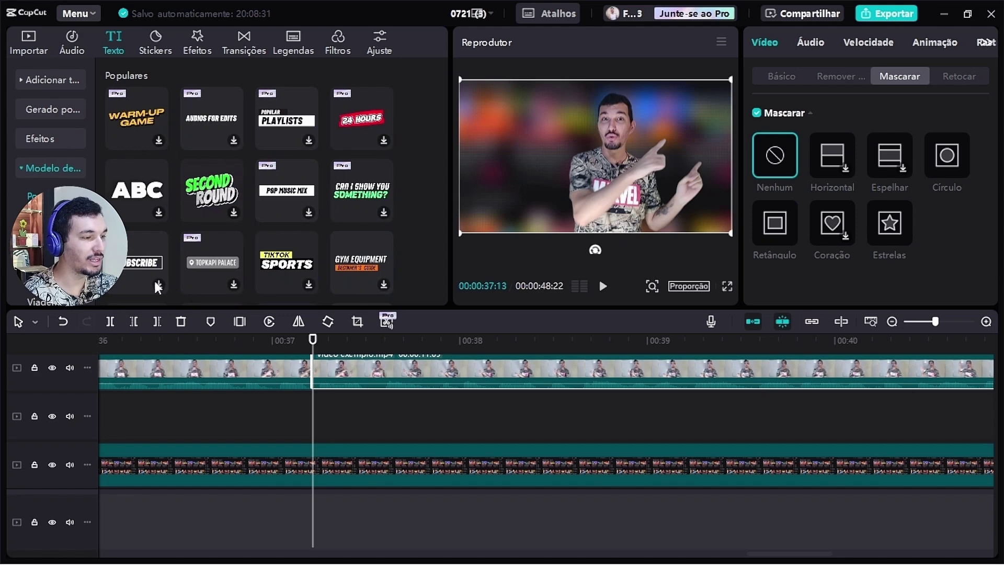
click(46, 83)
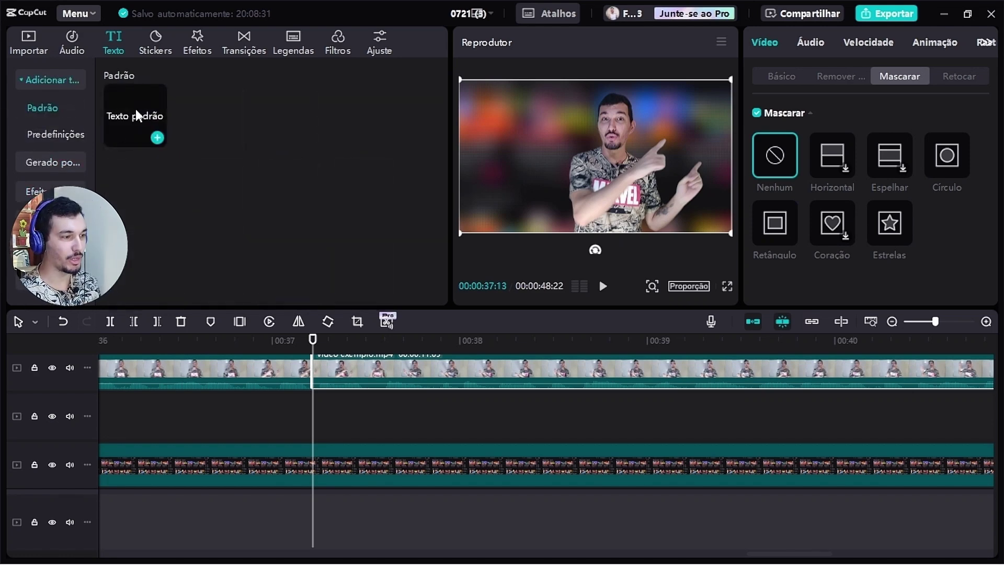
drag(127, 111, 314, 432)
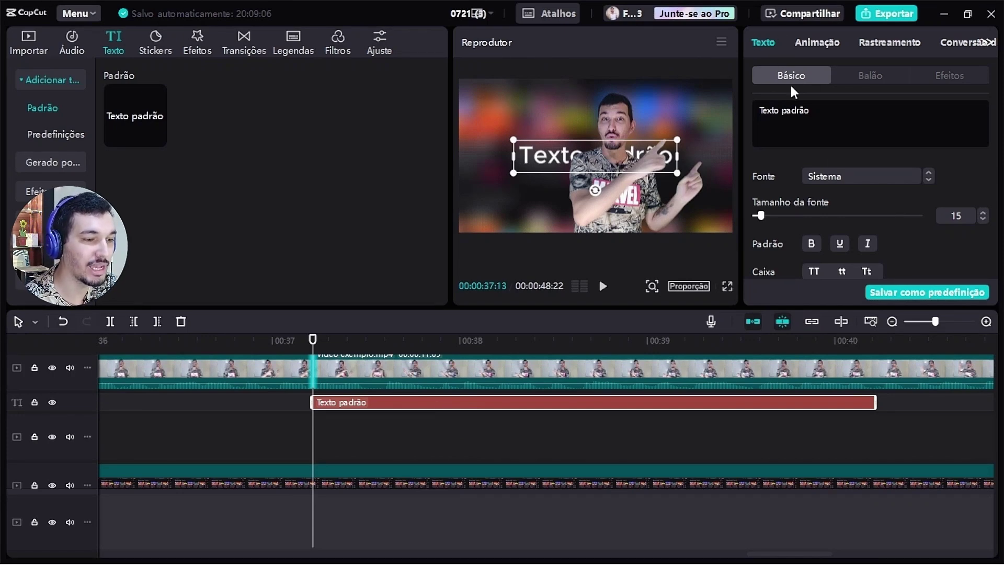
Replace the default text with INSCREVA-SE.
drag(810, 111, 779, 114)
key(BackSpace)
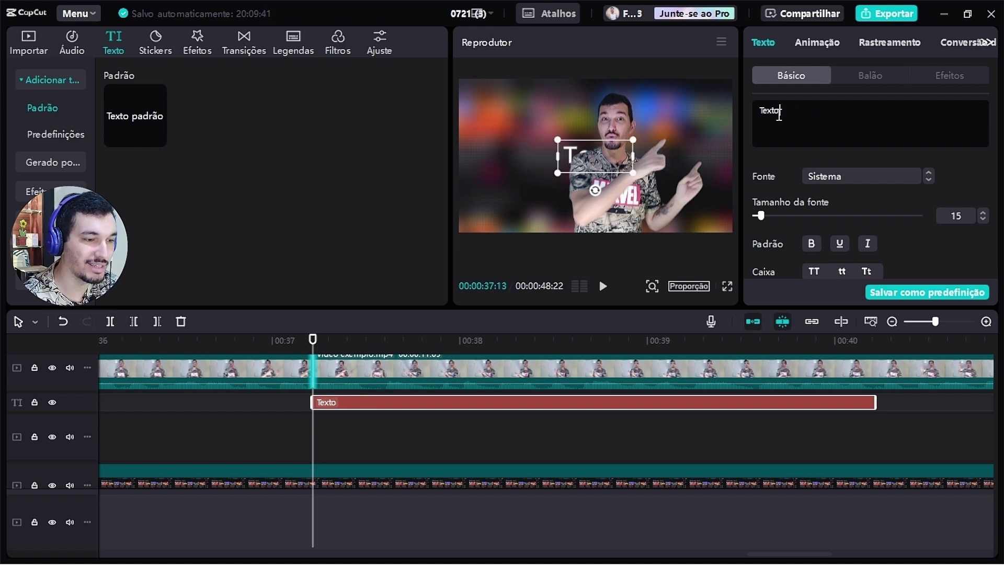
key(BackSpace)
key(BackSpace)
key(BackSpace)
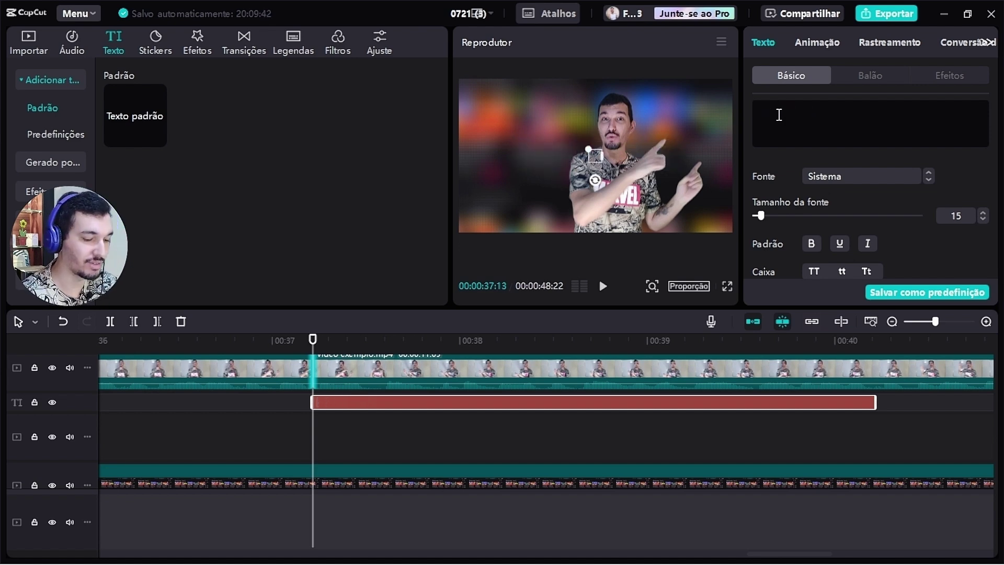
text(INSCREVA-SE)
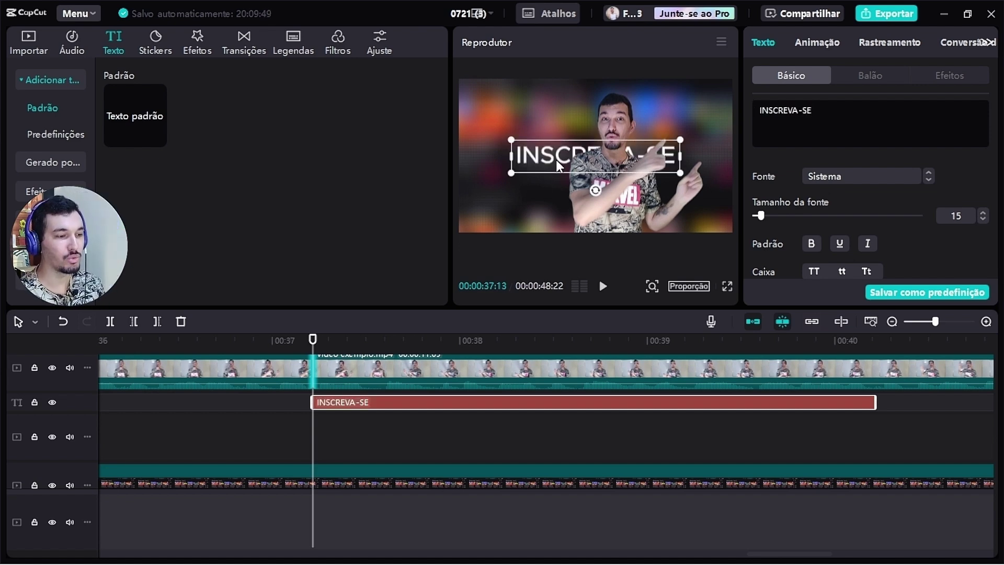
Move the INSCREVA-SE title up behind the presenter's head and enlarge it to almost the full frame width.
drag(556, 159, 560, 116)
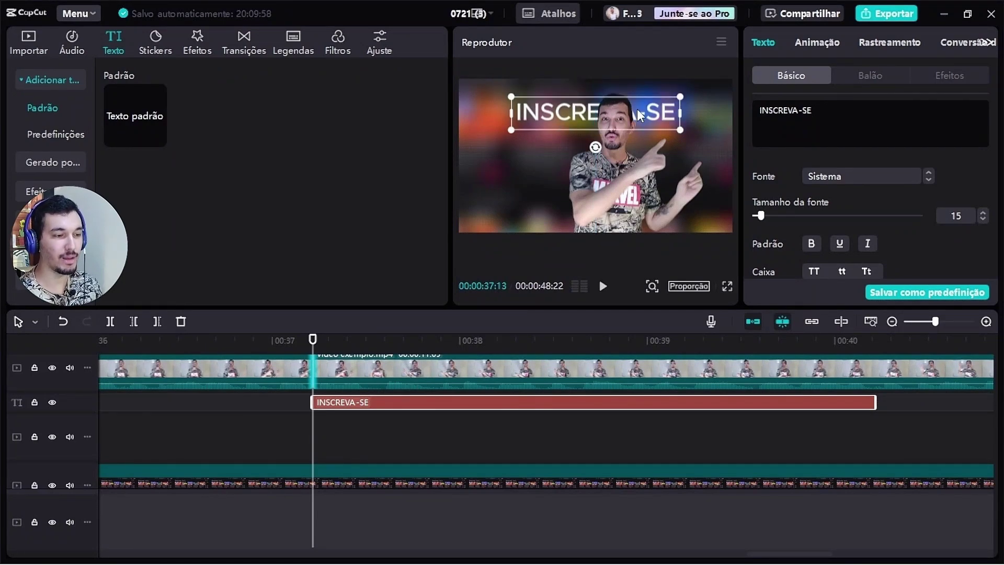
drag(681, 130, 727, 149)
Apply the yellow preset style with a black outline to the INSCREVA-SE title.
scroll(993, 124, down, 4)
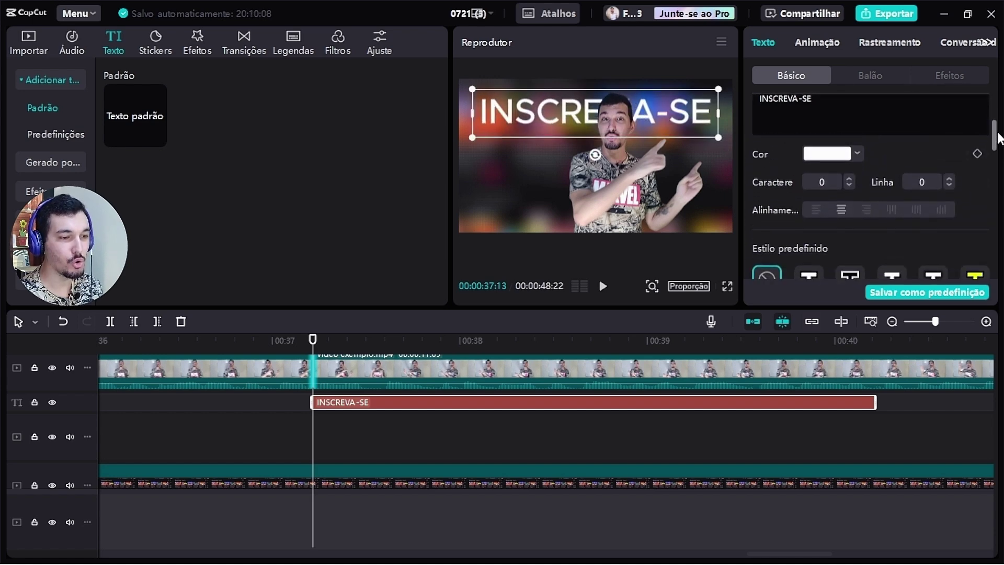
scroll(995, 126, up, 2)
scroll(995, 125, up, 2)
scroll(995, 128, down, 4)
scroll(995, 129, up, 2)
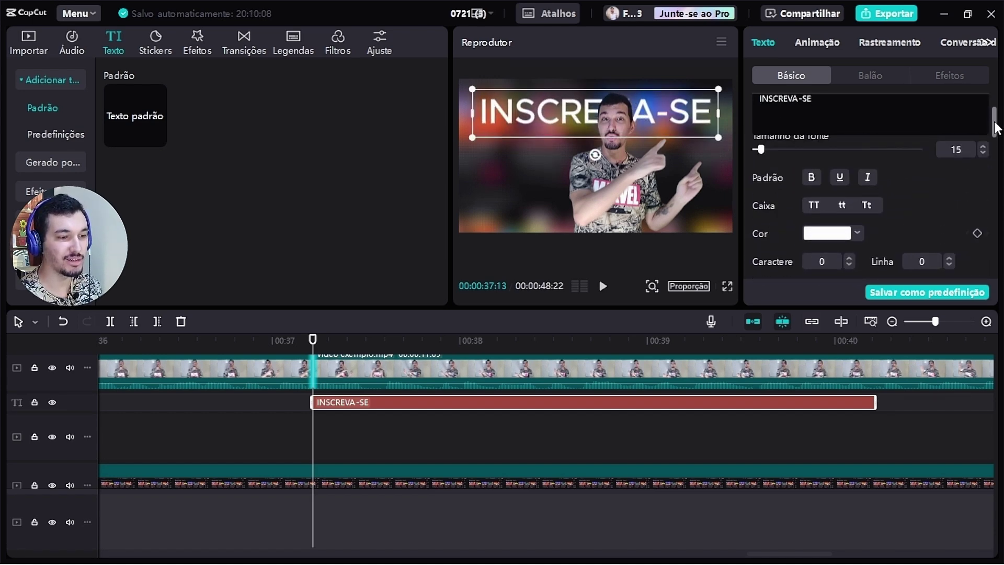
scroll(835, 170, down, 3)
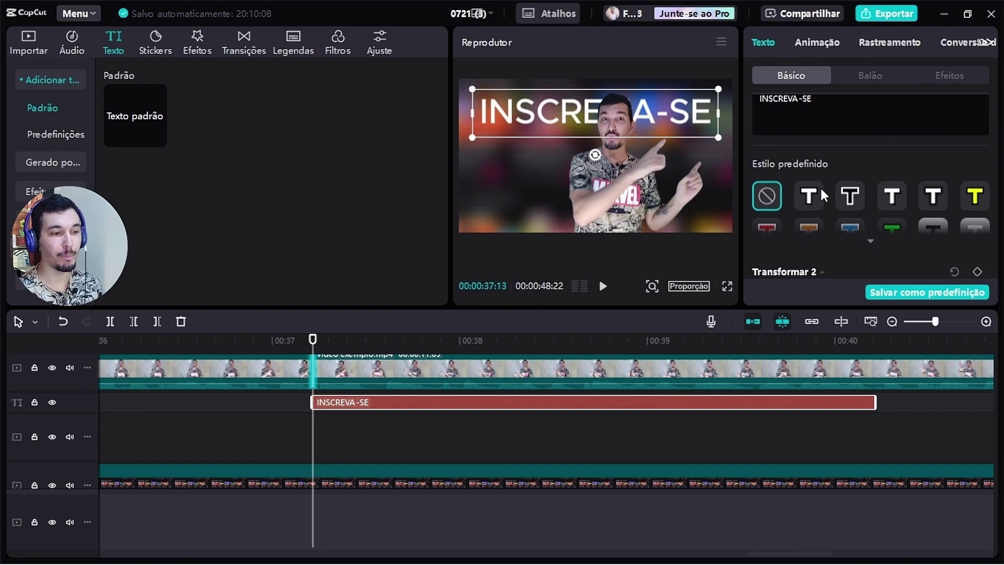
click(975, 198)
scroll(975, 198, down, 1)
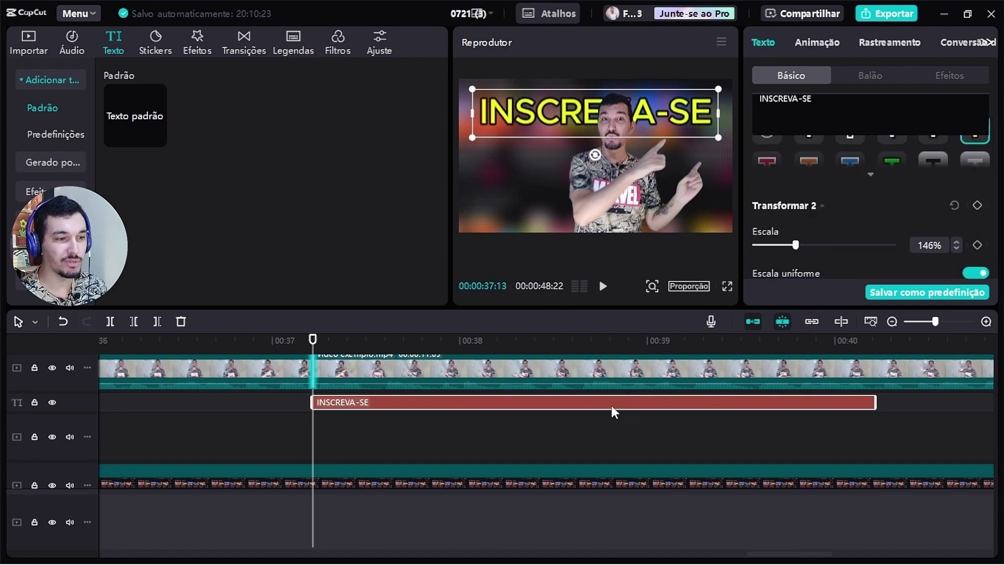
Give the INSCREVA-SE title the Desfoque para a esquerda entrance animation and preview it on the timeline.
click(817, 46)
drag(994, 115, 995, 133)
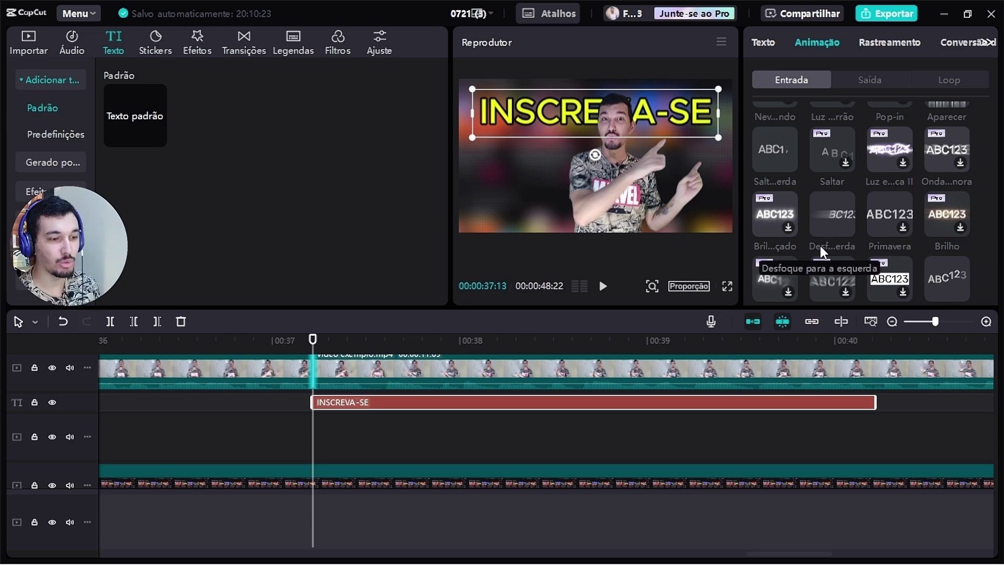
click(832, 216)
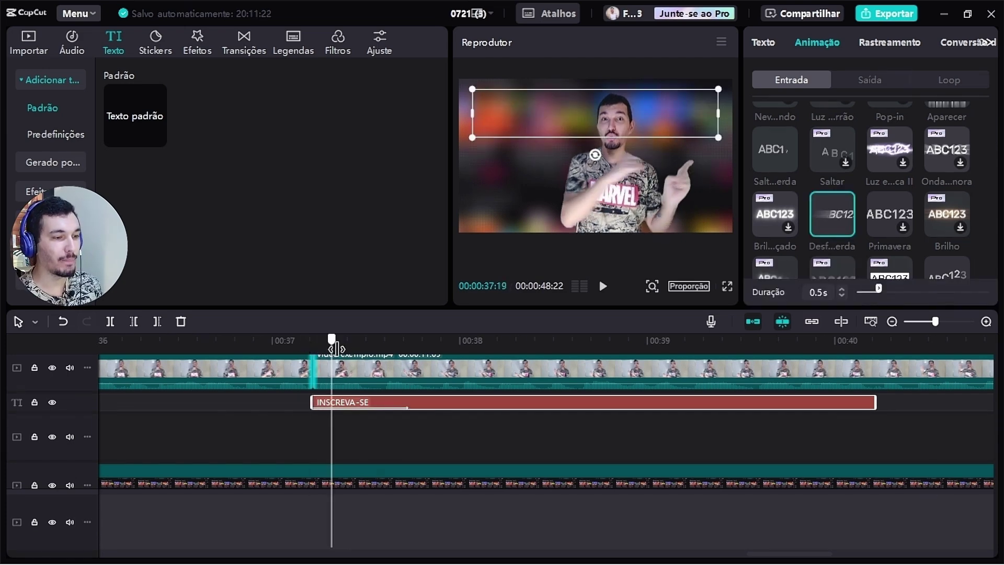
drag(356, 349, 400, 350)
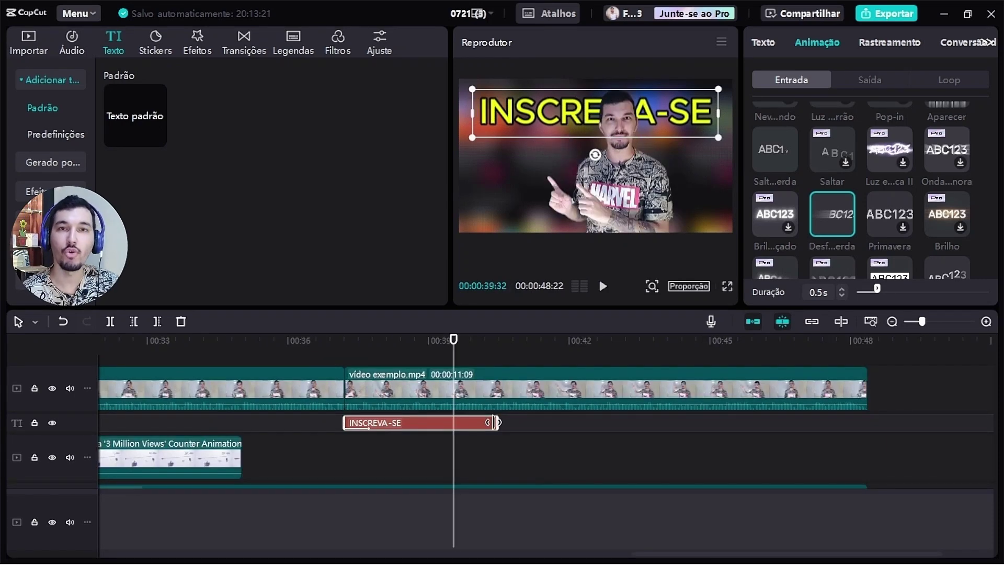
Extend the INSCREVA-SE title clip to just past 00:45 and split it at 00:00:40:43.
drag(494, 422, 751, 427)
drag(453, 340, 509, 350)
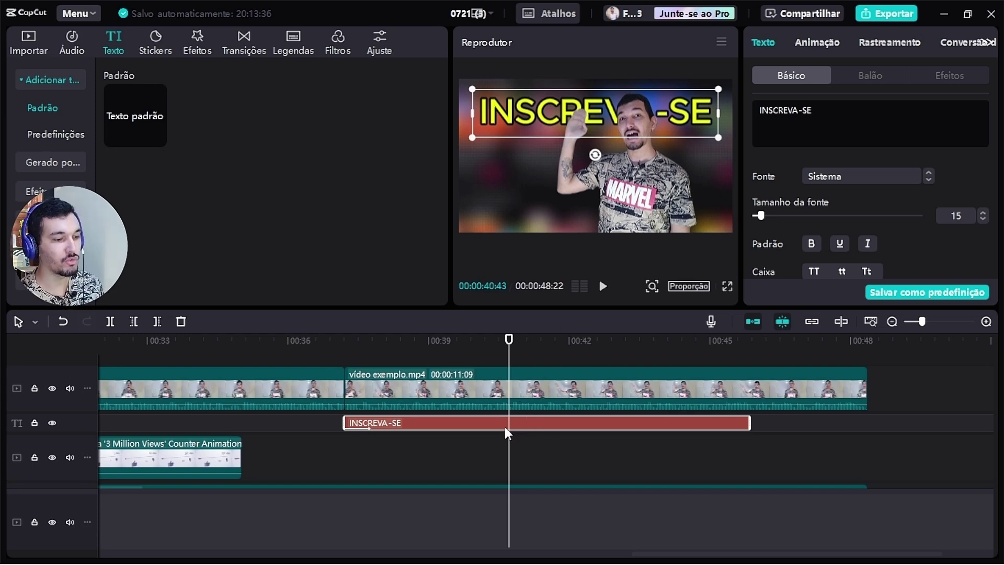
click(107, 321)
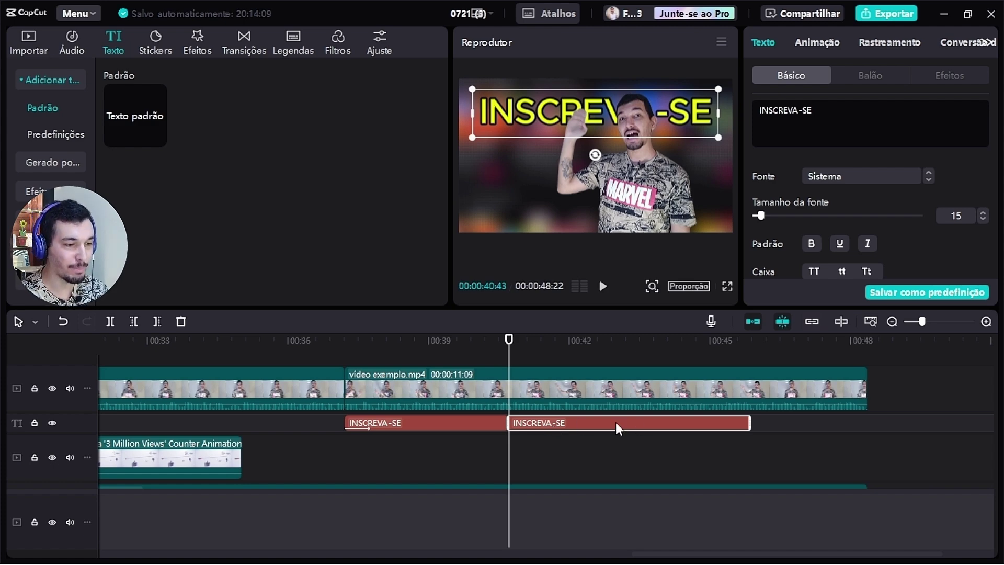
Turn on motion tracking for the second INSCREVA-SE clip in direction Ambos, with Escala and Distância following disabled.
click(881, 45)
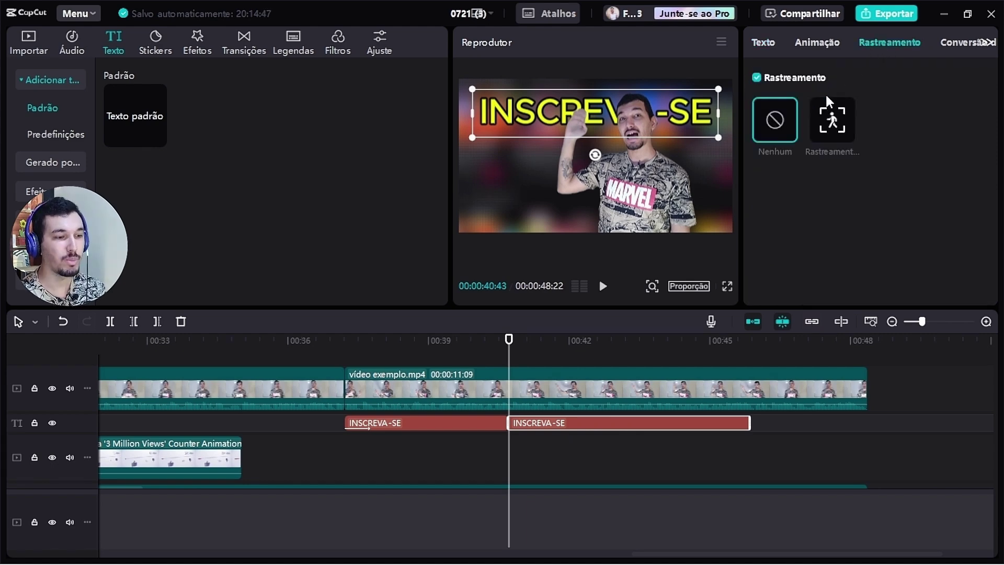
click(756, 78)
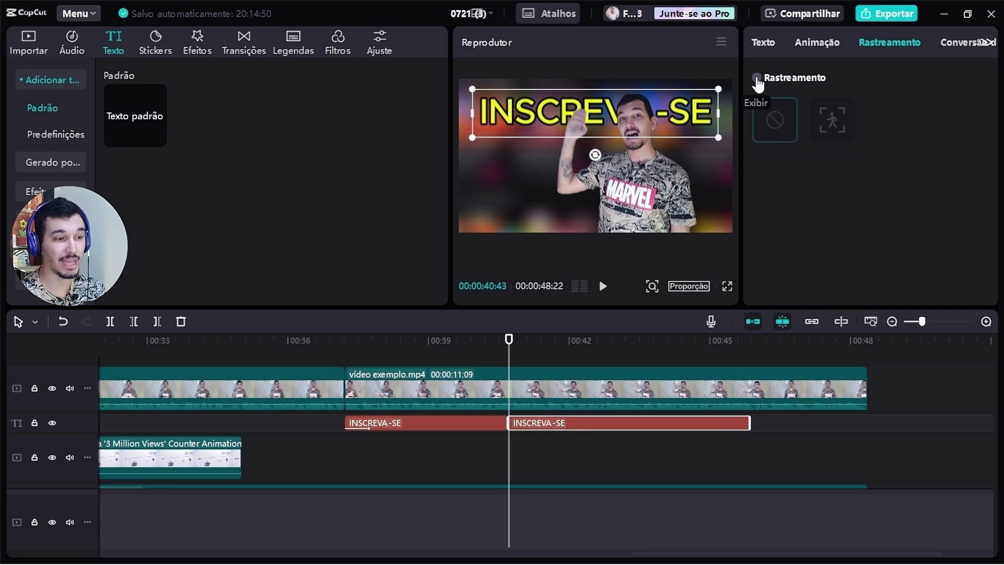
click(756, 79)
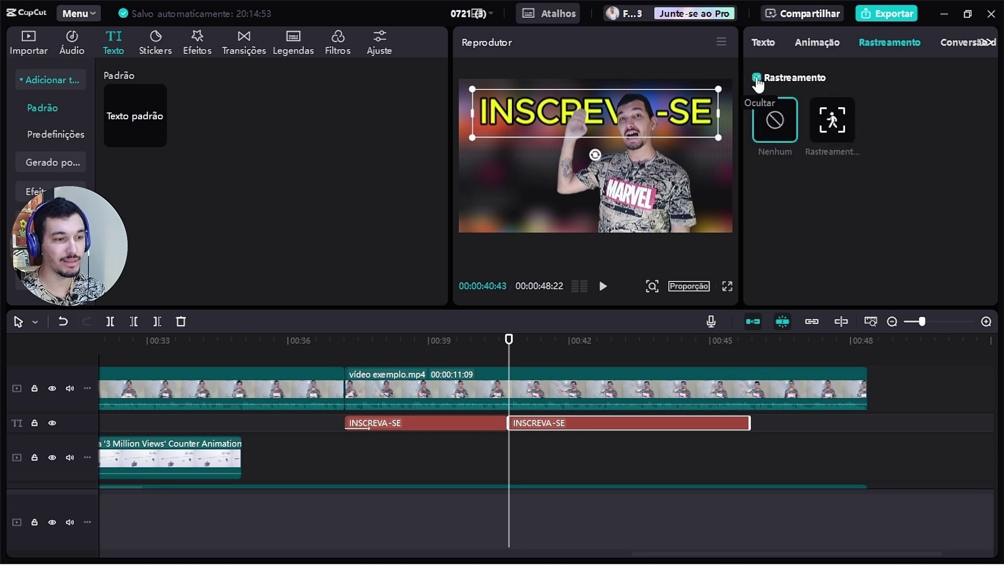
click(836, 128)
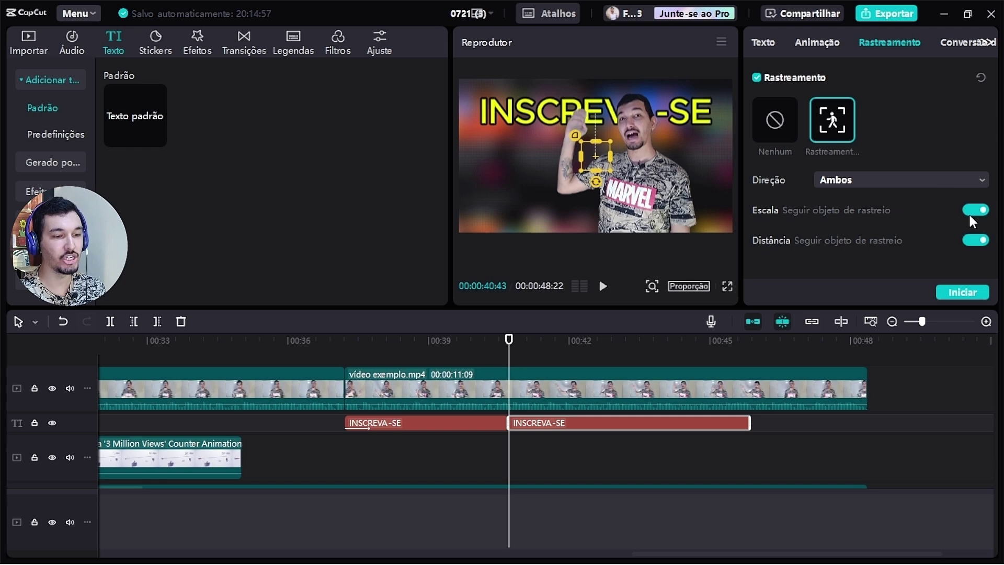
click(969, 212)
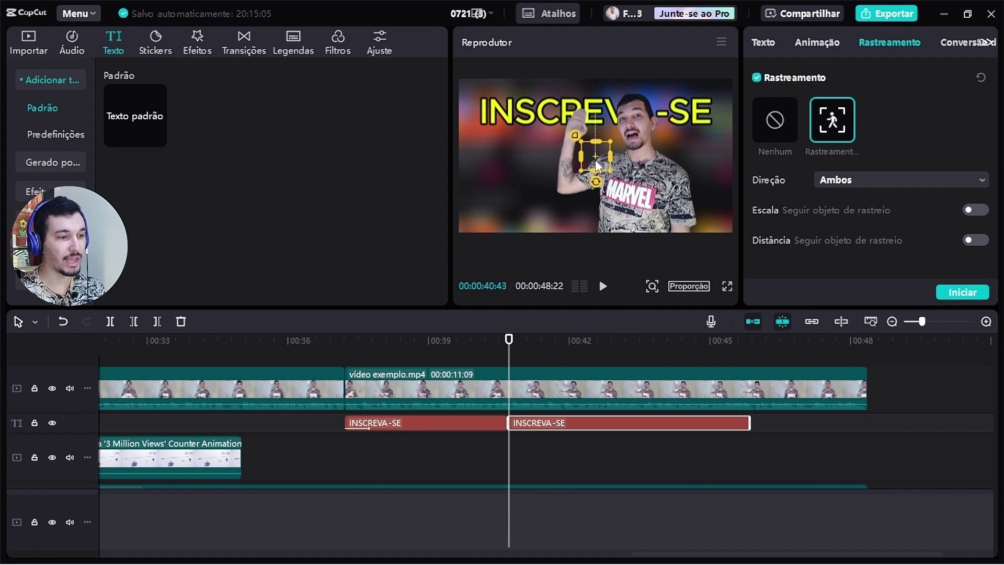
Place the tracking box over the presenter's raised hand, start the tracking and preview the title's motion.
drag(596, 163, 582, 129)
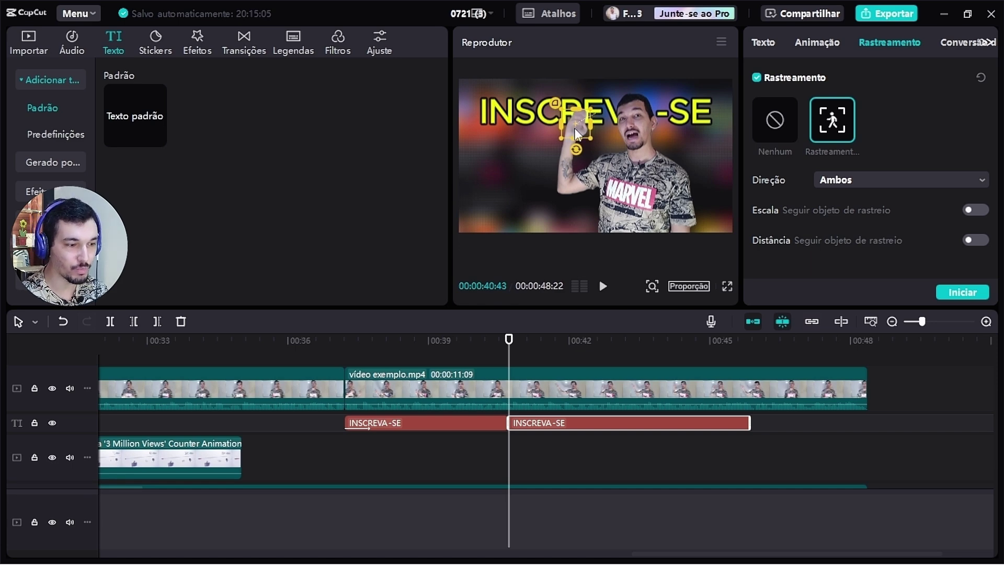
click(954, 291)
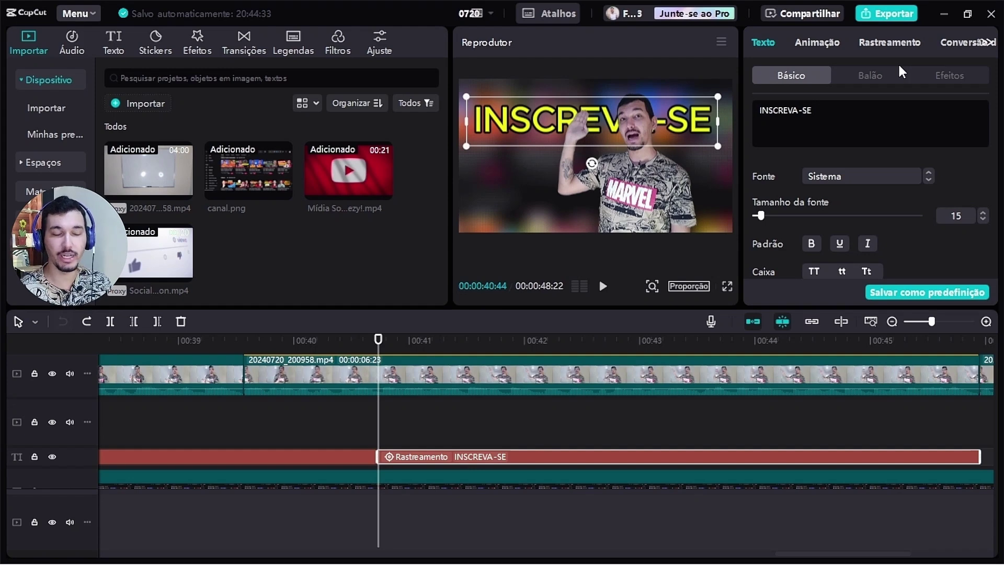
click(248, 368)
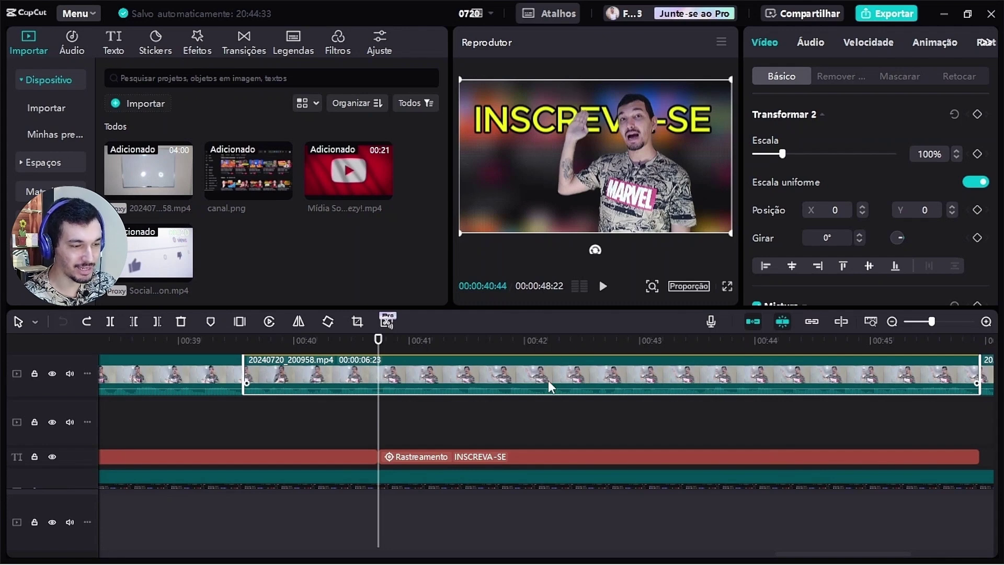
drag(380, 341, 532, 370)
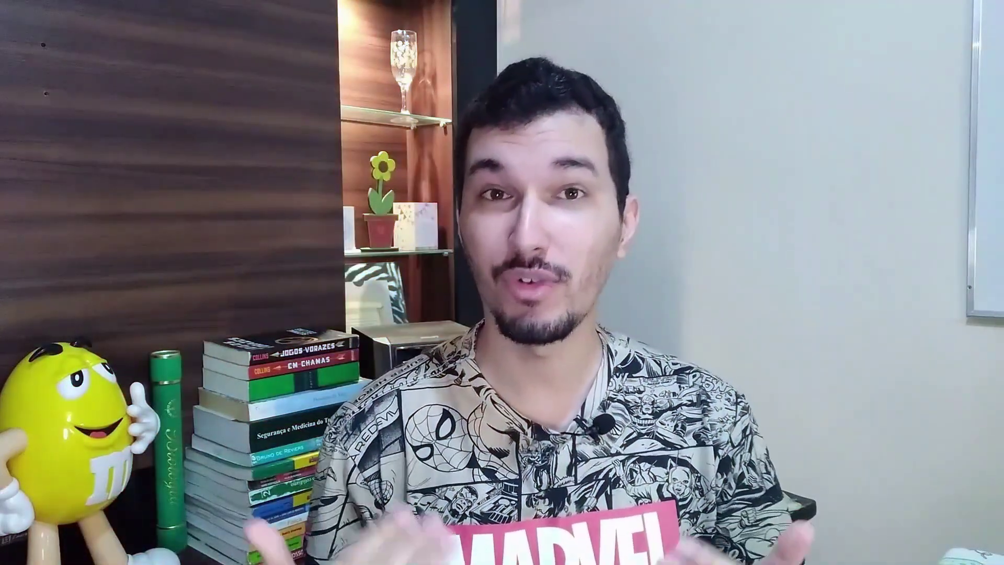